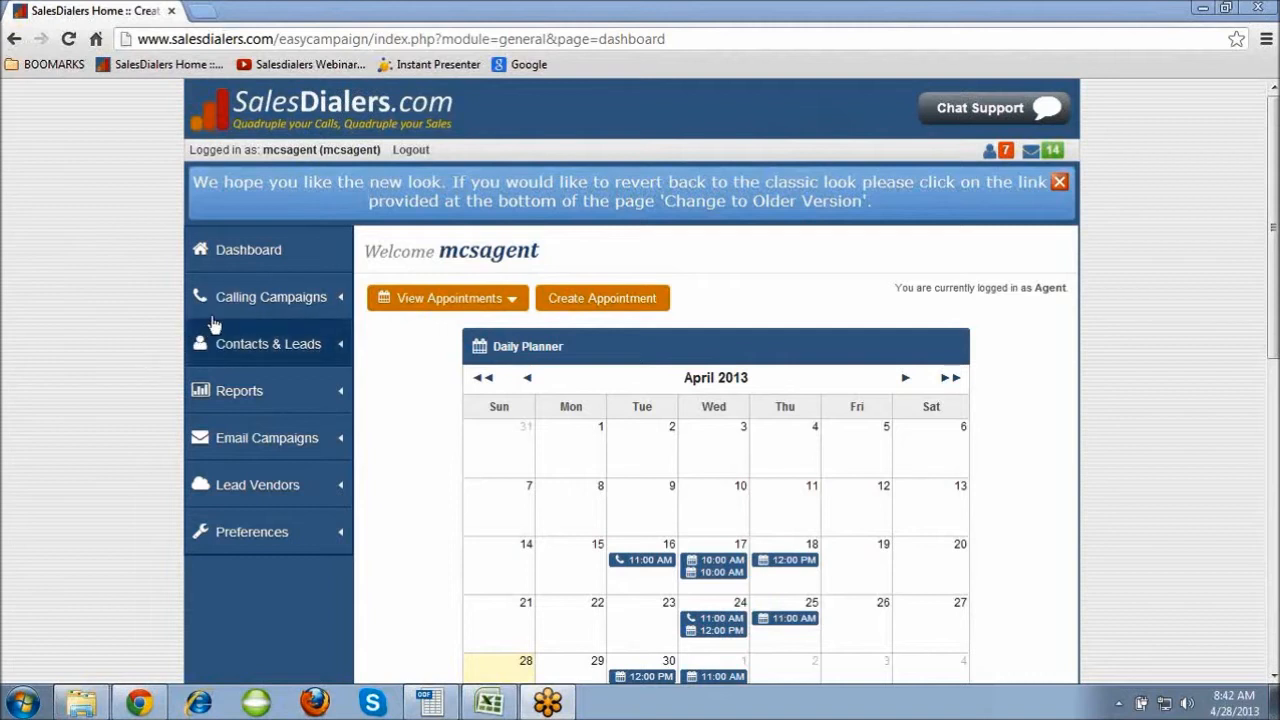
# - Start a new calling campaign and name it Training
pyautogui.click(259, 300)
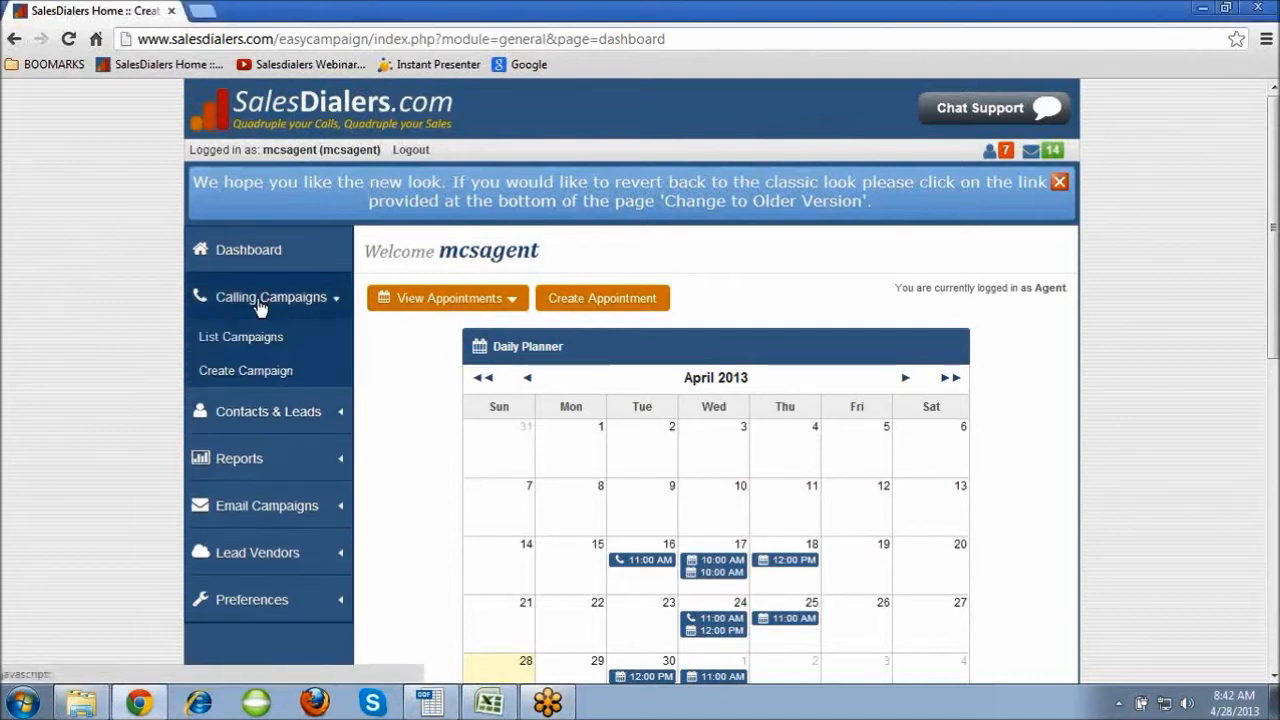
pyautogui.click(262, 373)
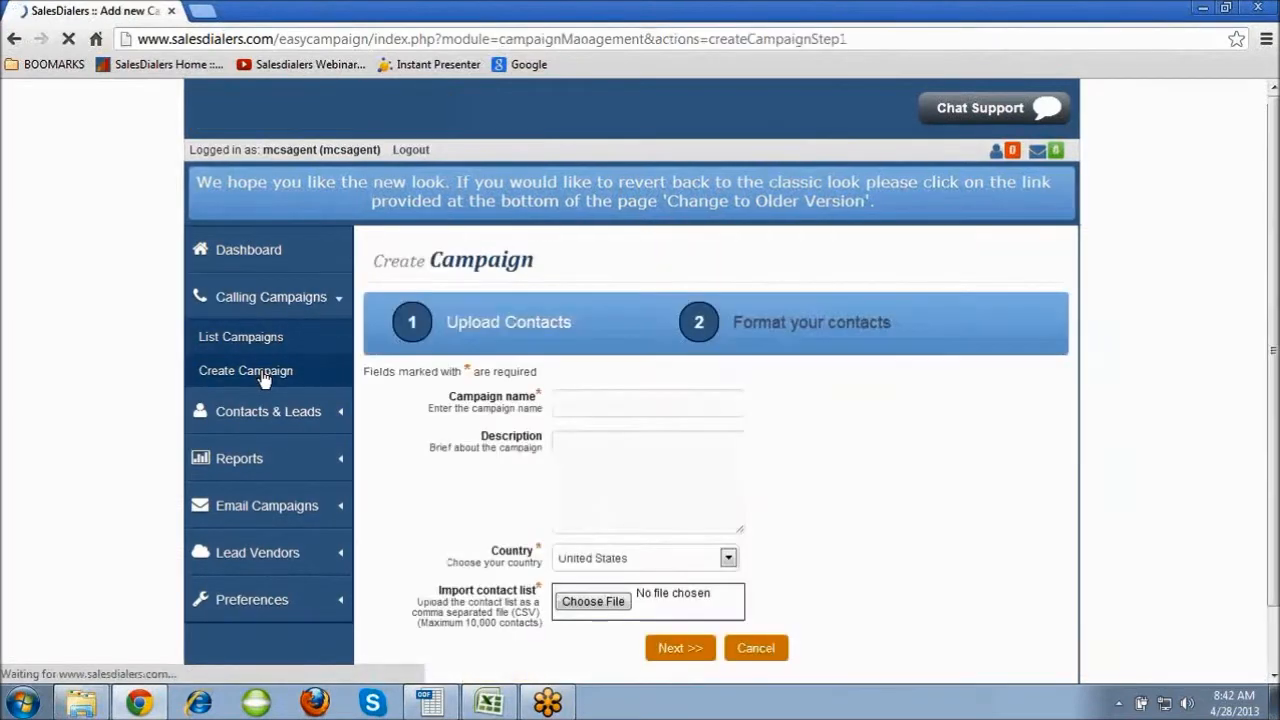
pyautogui.click(696, 402)
pyautogui.write('Trainin')
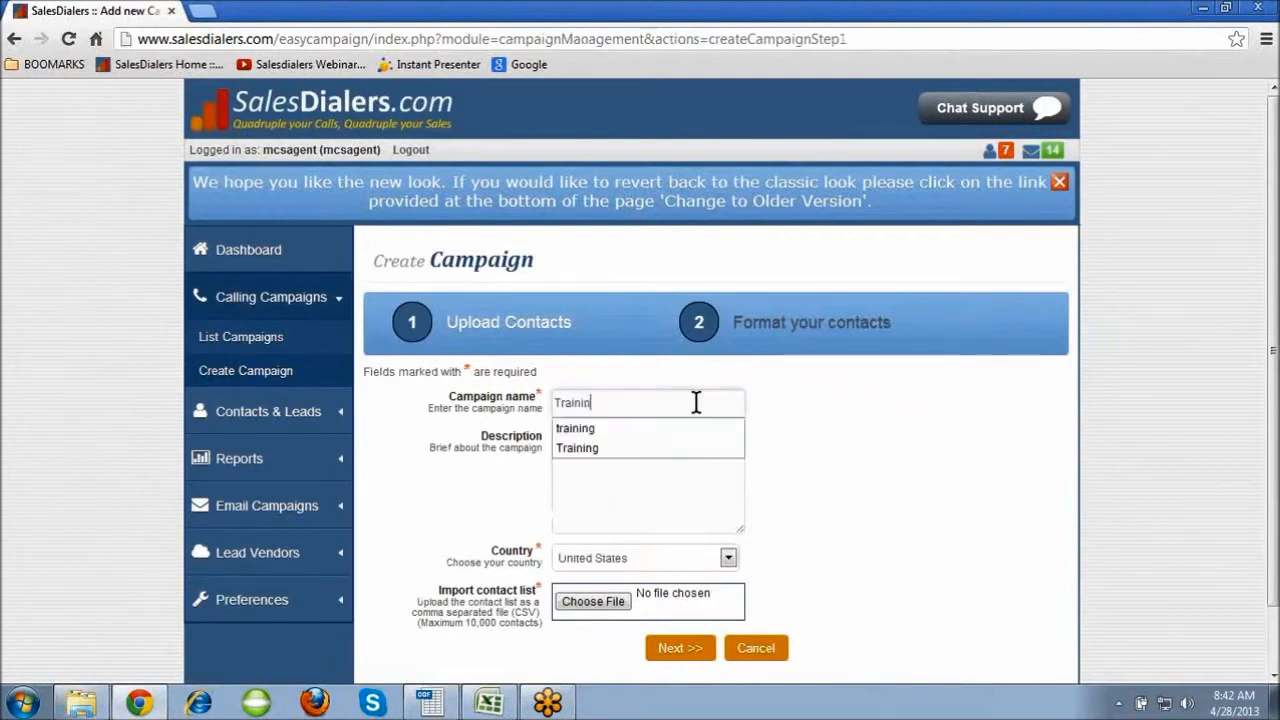
pyautogui.write('g,')
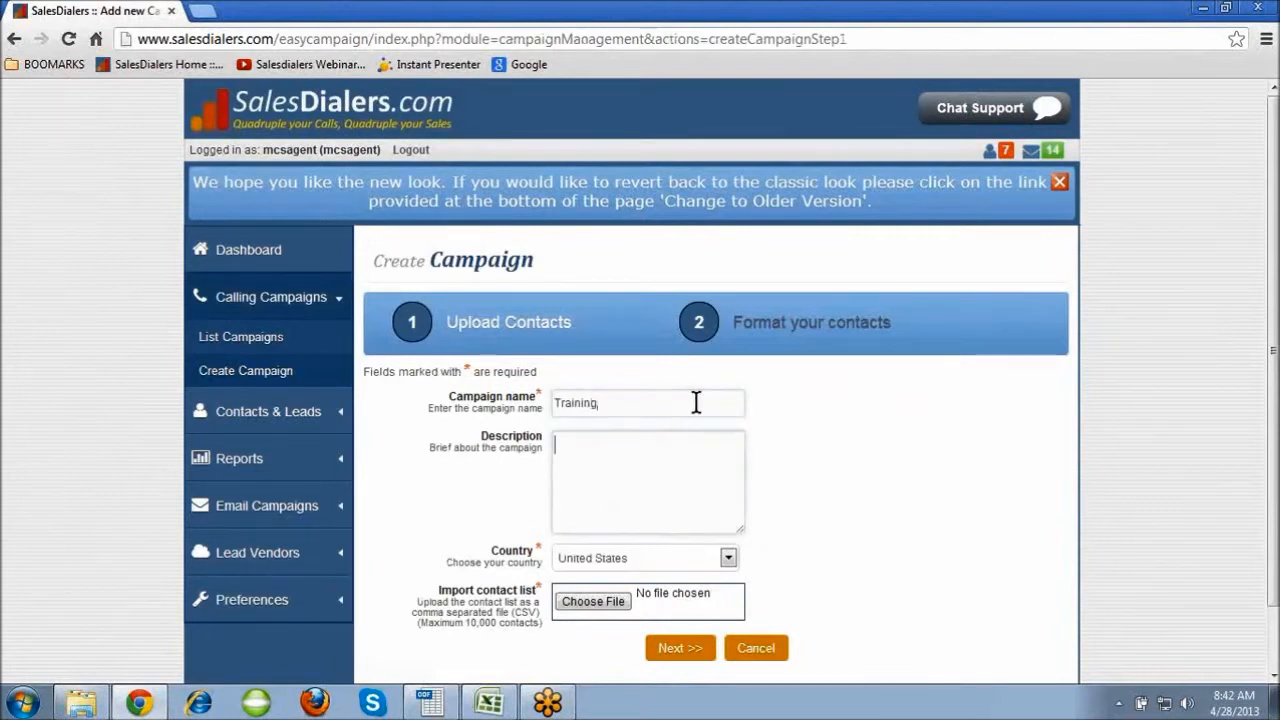
# - Enter the campaign description "Training, product leads, GA, SPT,"
pyautogui.press('Tab')
pyautogui.write('Training')
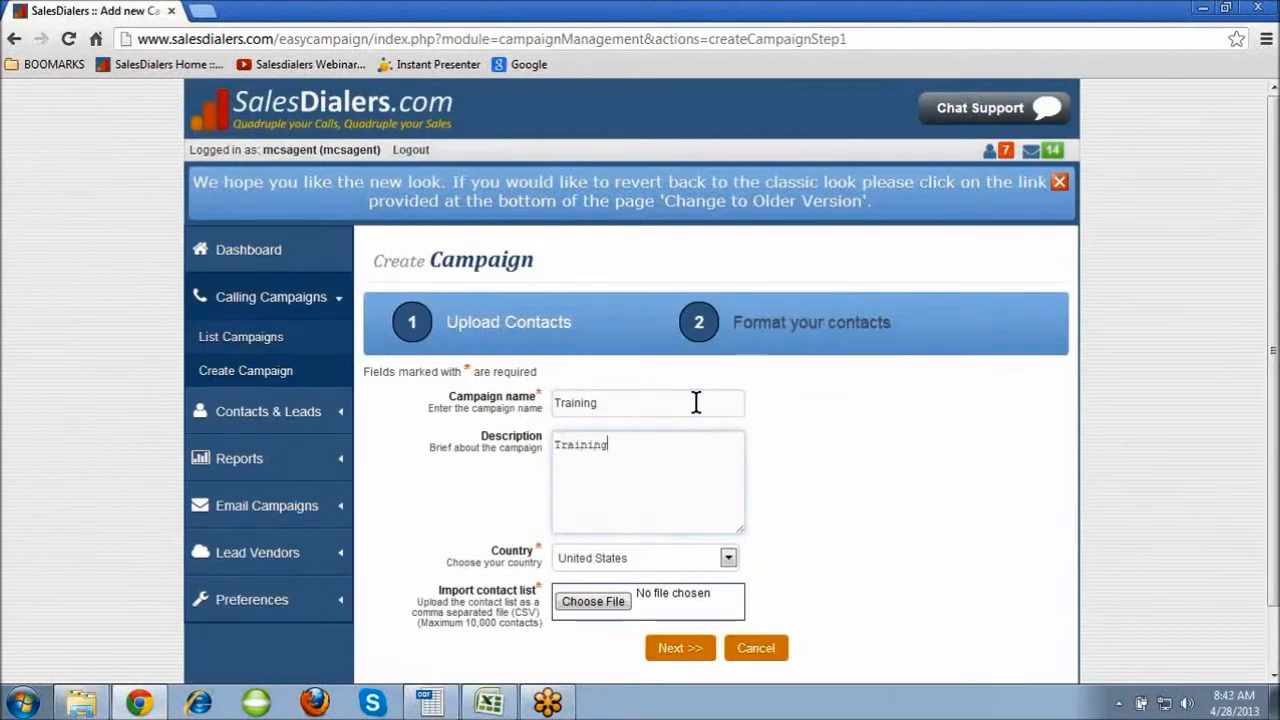
pyautogui.write(', product leads, GA, SPT')
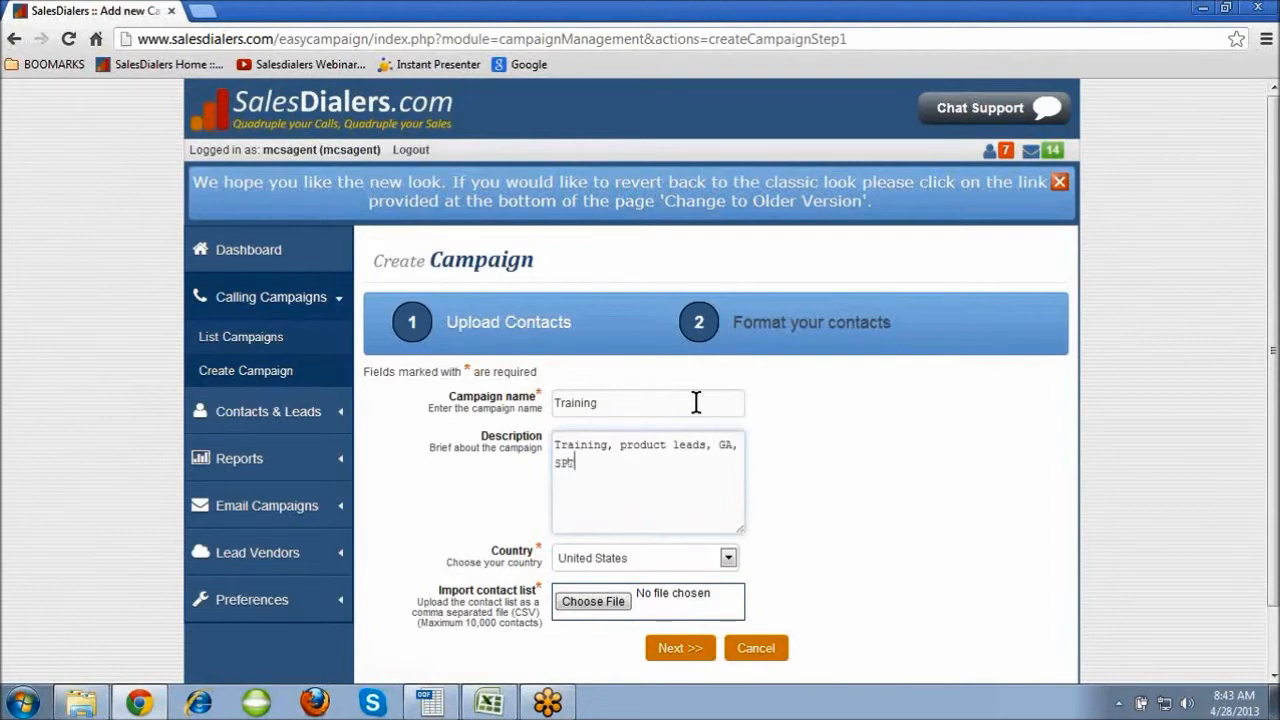
pyautogui.write(',')
# - Import the contact list file "FLORIDA Telemarketers CALL Campaign 1 to 2891 CSV" and continue to formatting the contacts
pyautogui.scroll(-1, 830, 497)
pyautogui.scroll(-1, 830, 497)
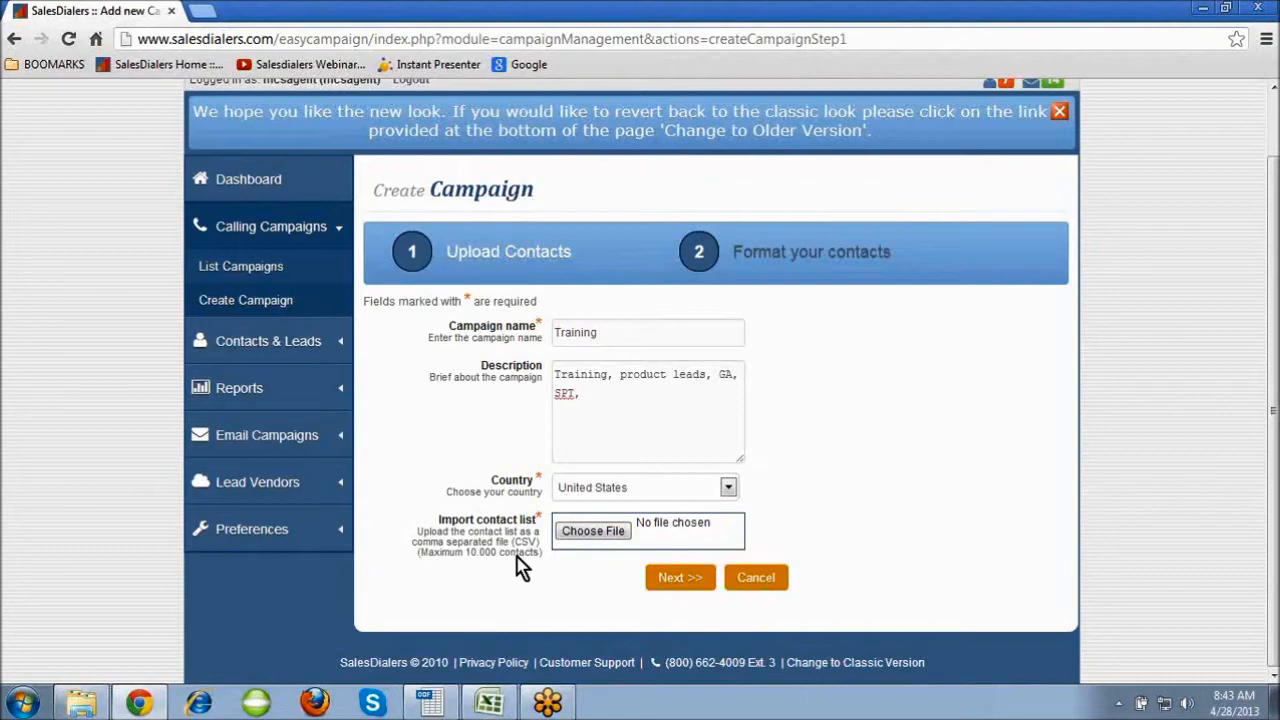
pyautogui.click(590, 532)
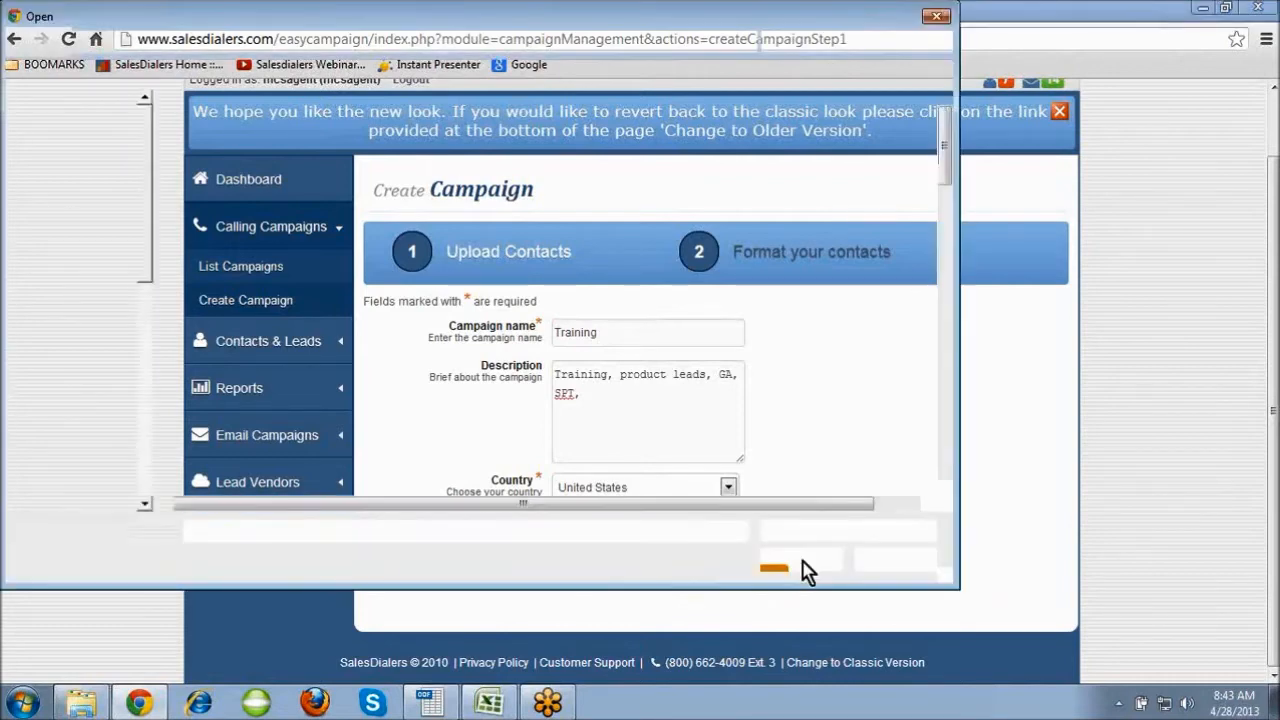
pyautogui.scroll(-1, 418, 342)
pyautogui.scroll(-9, 418, 342)
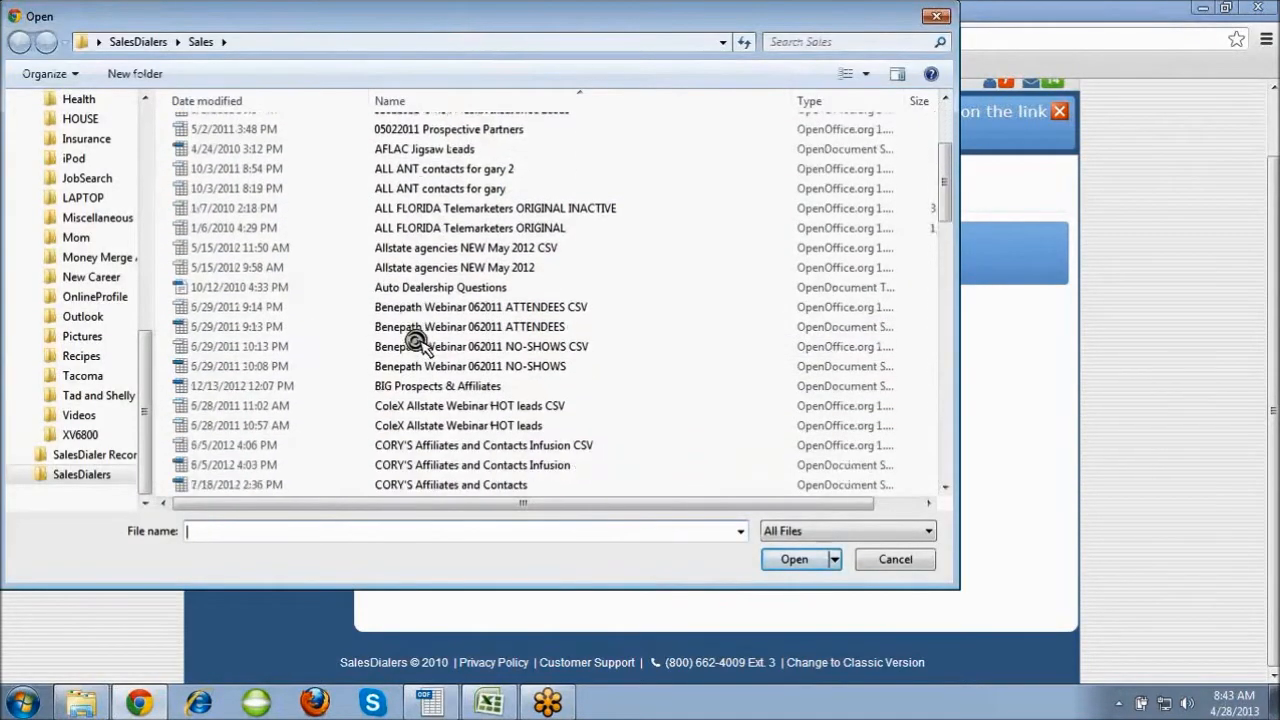
pyautogui.scroll(-1, 418, 342)
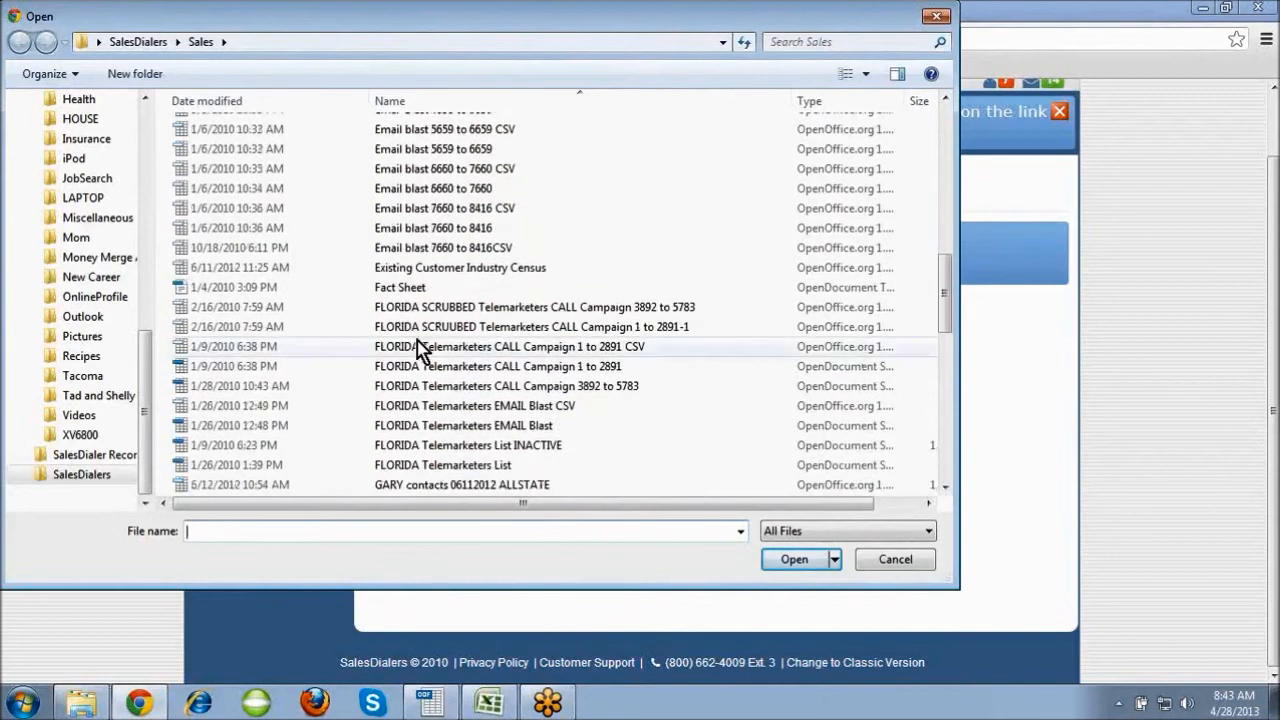
pyautogui.press('Escape')
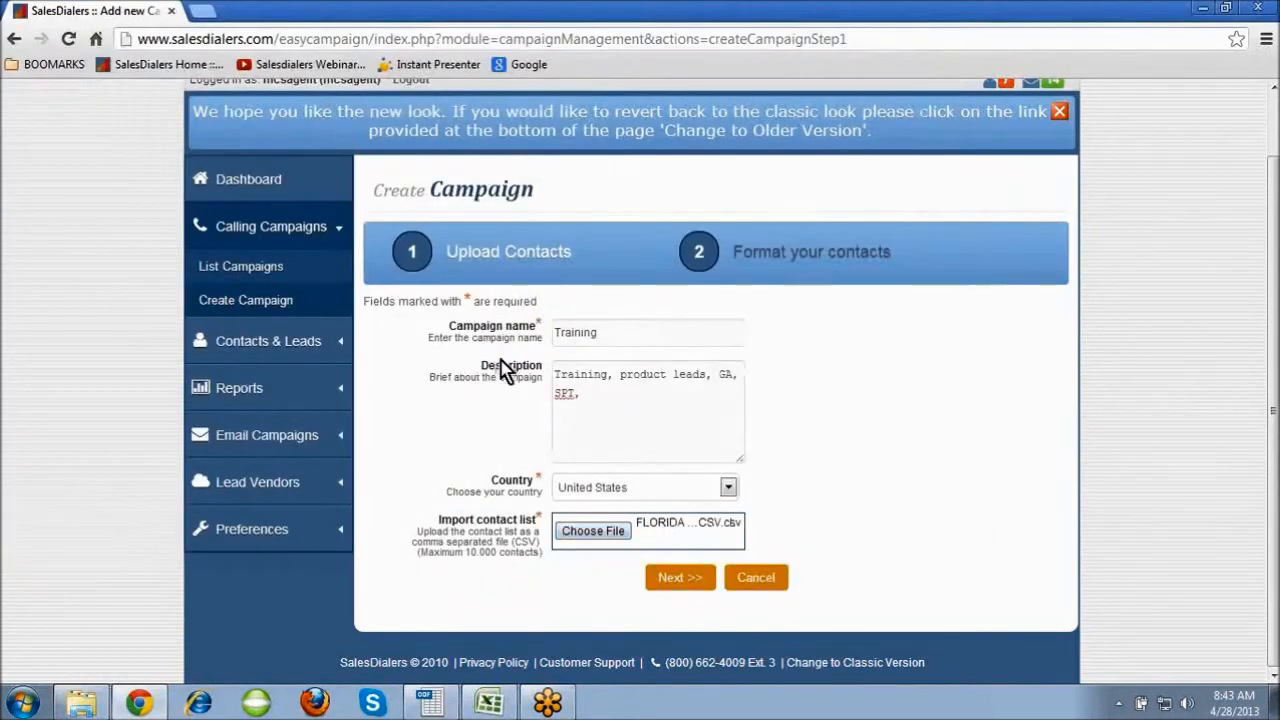
pyautogui.click(670, 584)
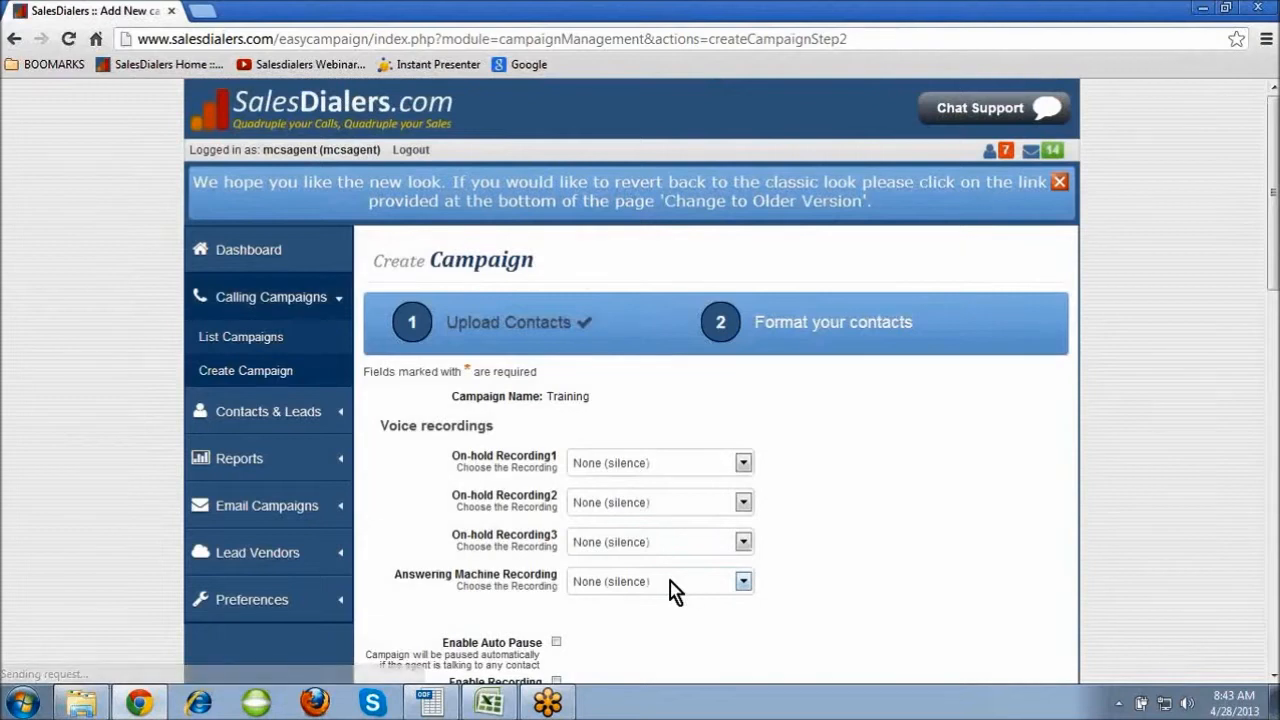
# - Assign the 5 sec versions of the On Hold 1, 2 and 3 recordings to On-hold Recording1, Recording2 and Recording3 respectively
pyautogui.scroll(-1, 853, 500)
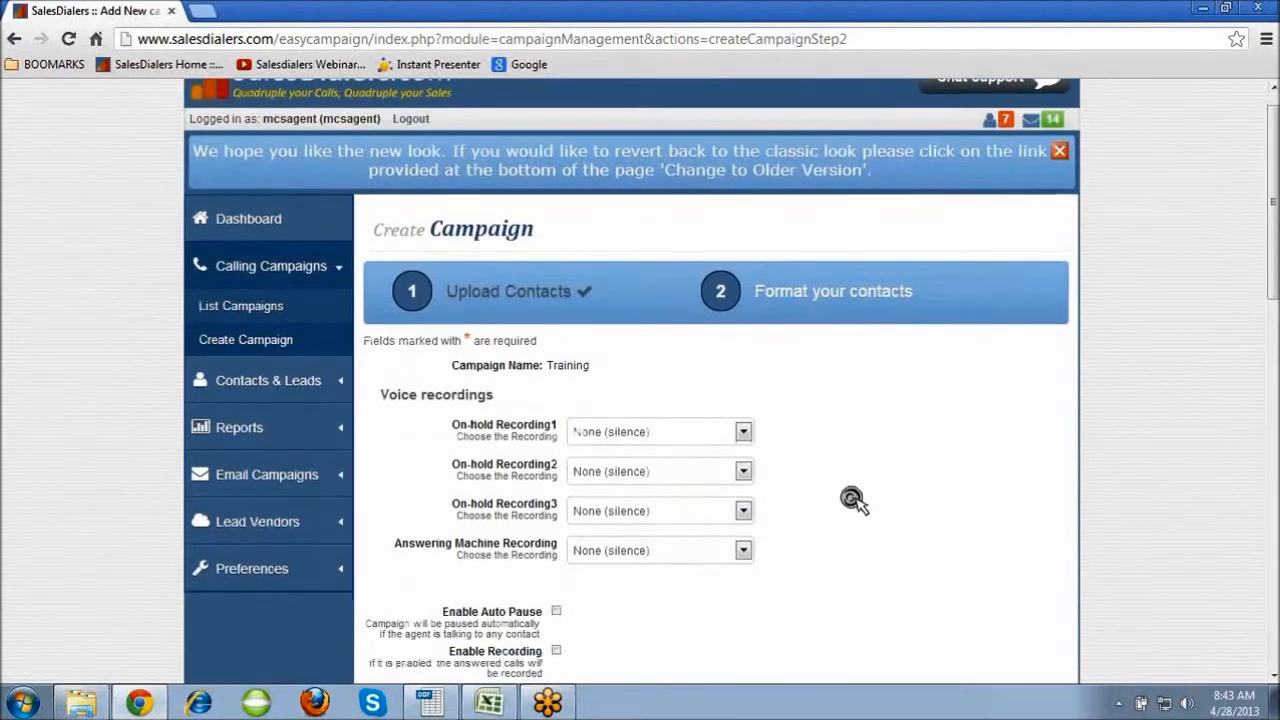
pyautogui.scroll(-1, 855, 502)
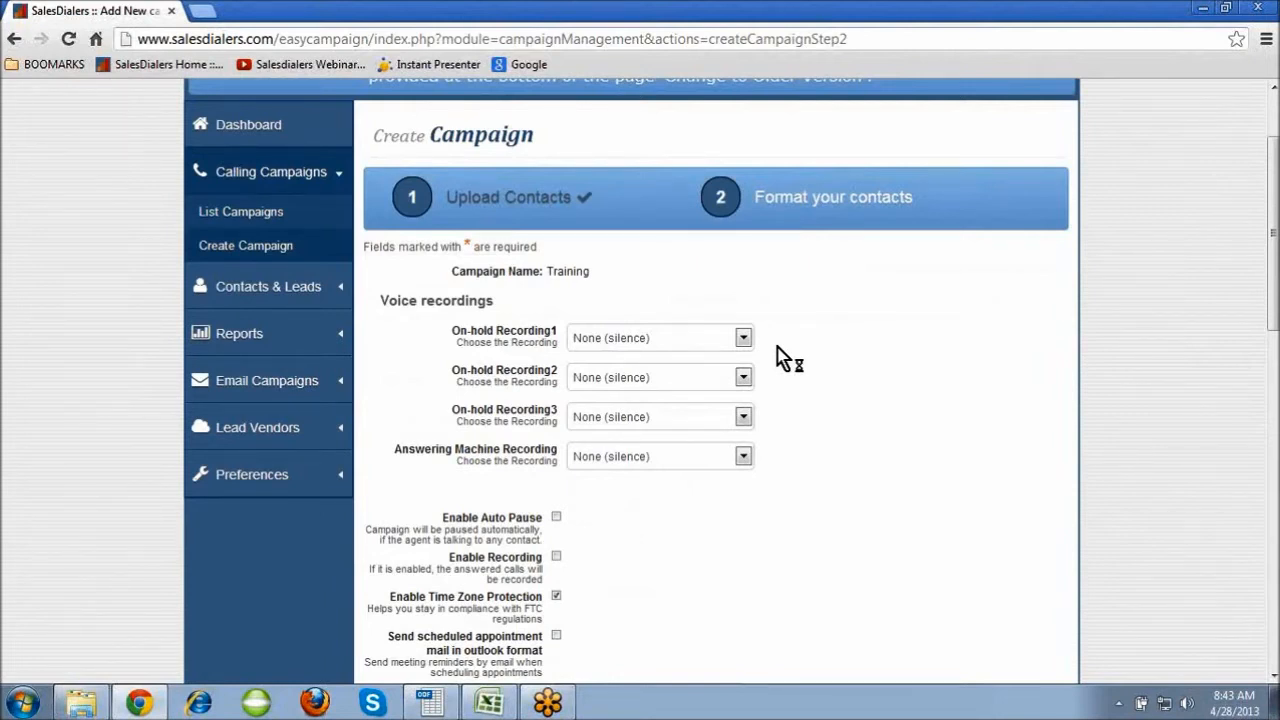
pyautogui.click(743, 338)
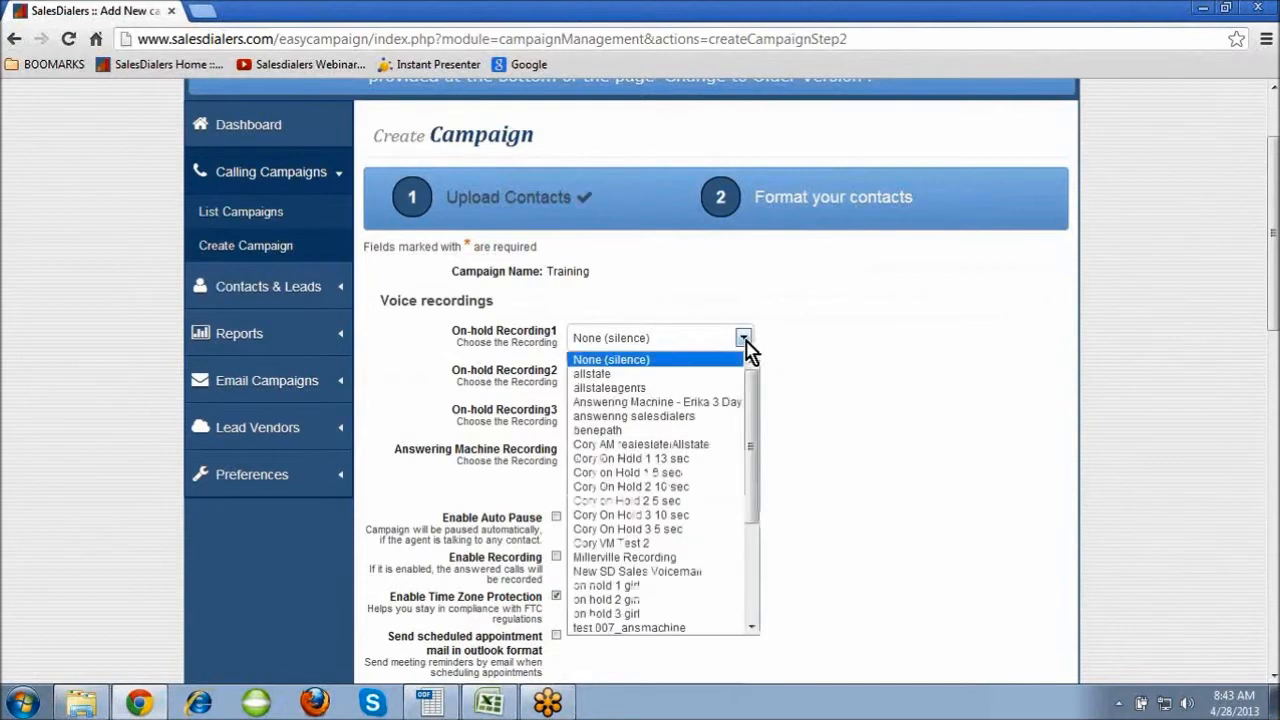
pyautogui.click(702, 473)
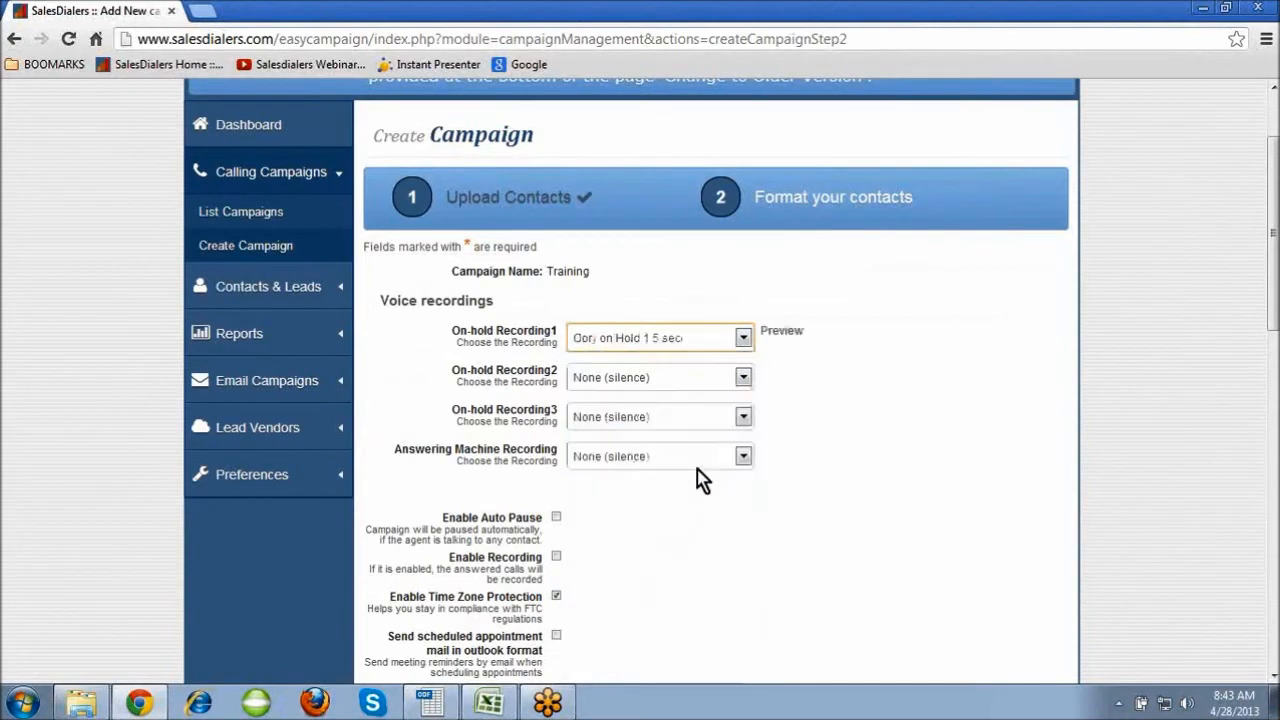
pyautogui.click(743, 378)
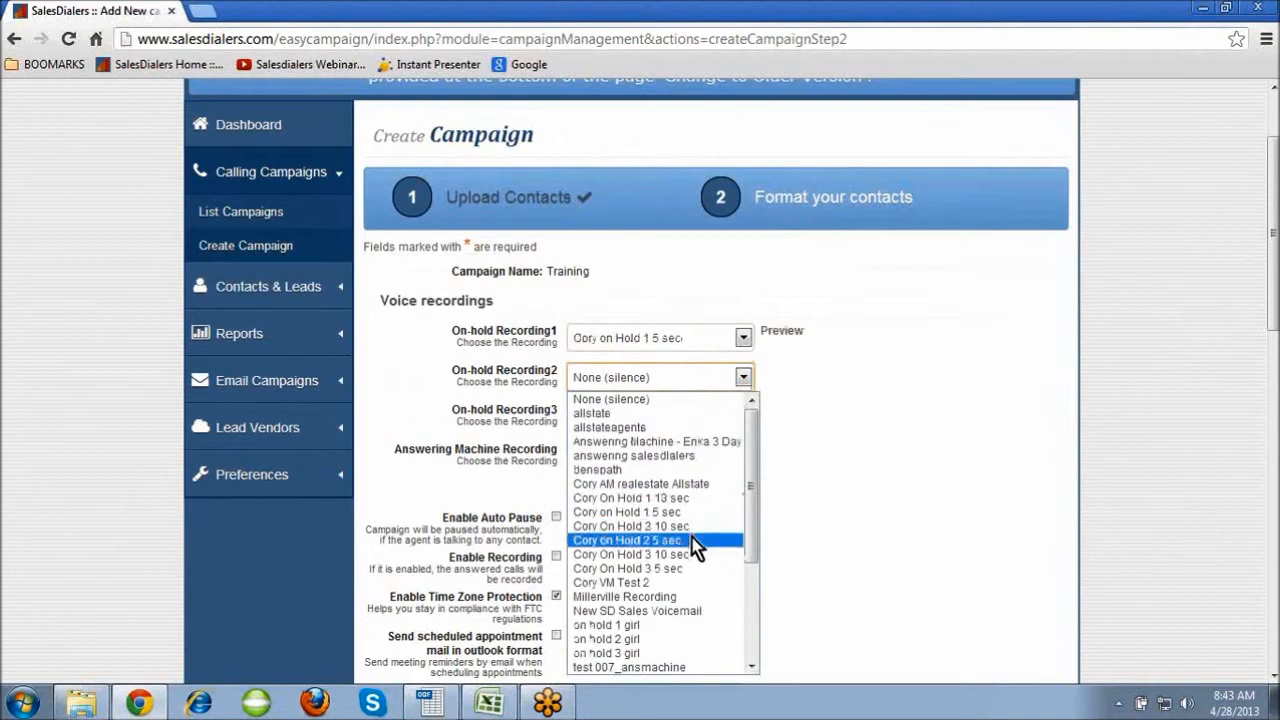
pyautogui.click(690, 542)
pyautogui.click(743, 417)
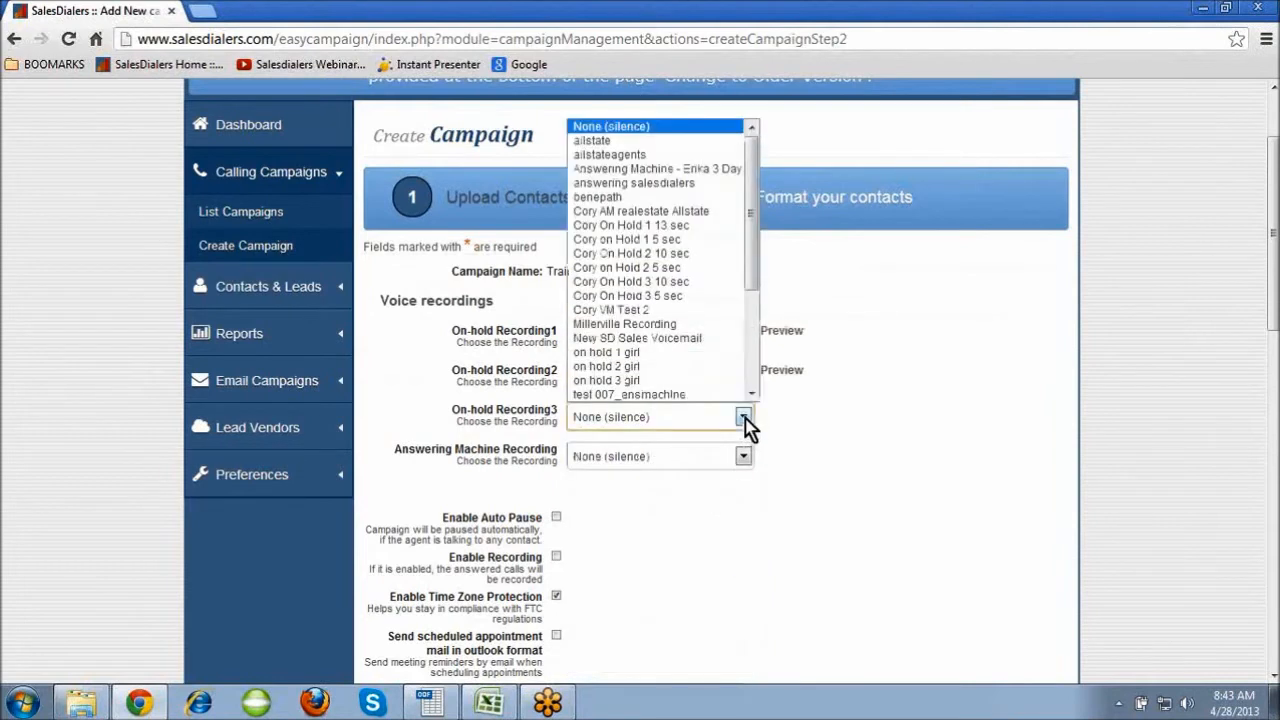
pyautogui.click(688, 296)
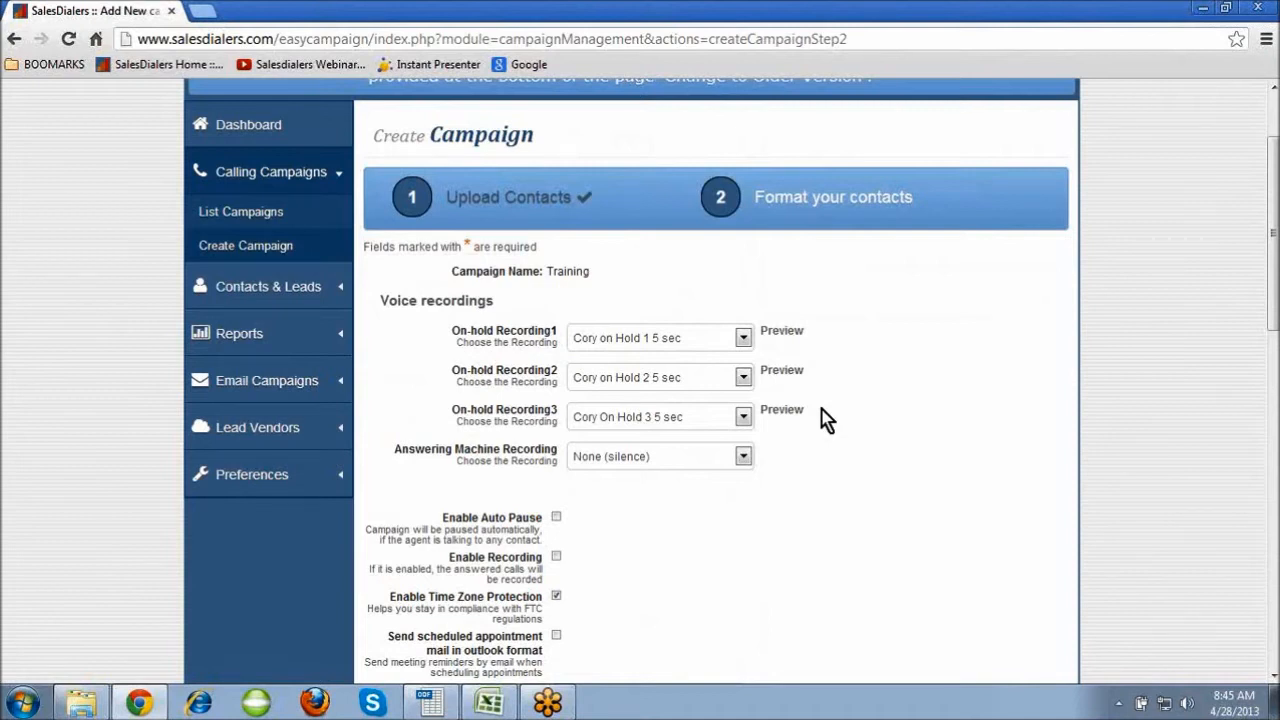
pyautogui.click(820, 410)
# - Set the answering machine recording to "answering salesdialers"
pyautogui.scroll(-1, 820, 410)
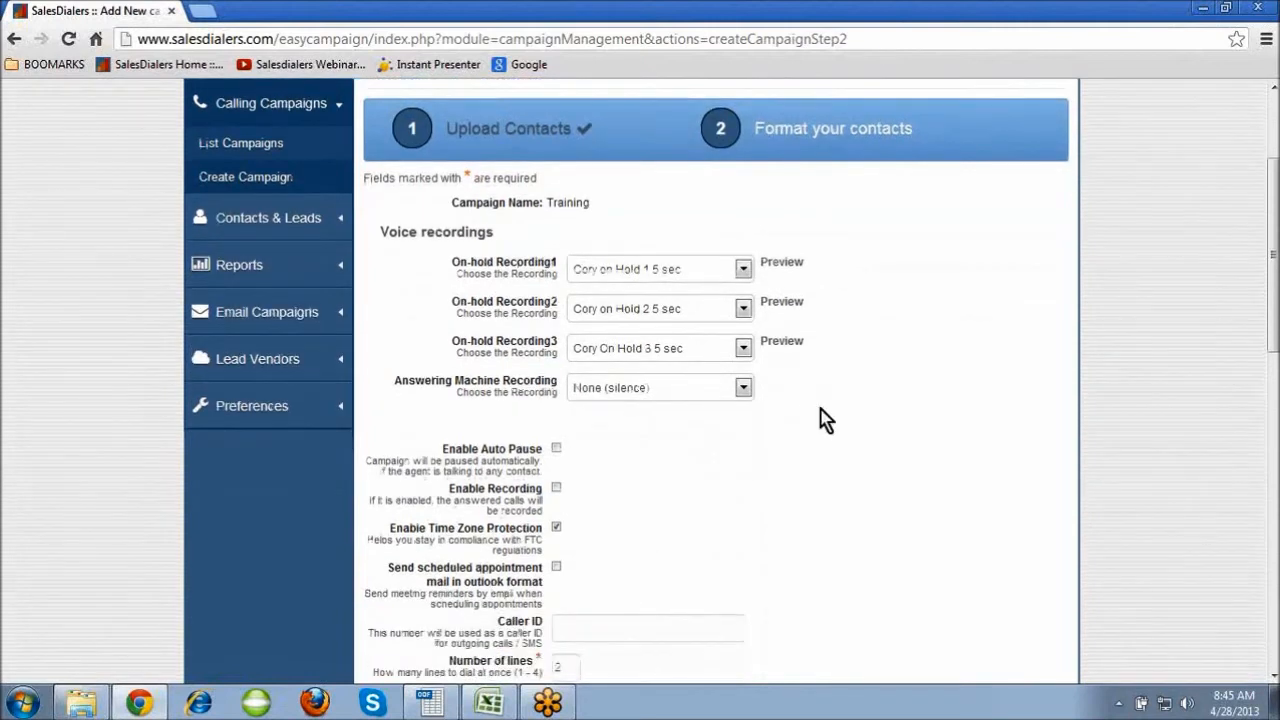
pyautogui.click(744, 389)
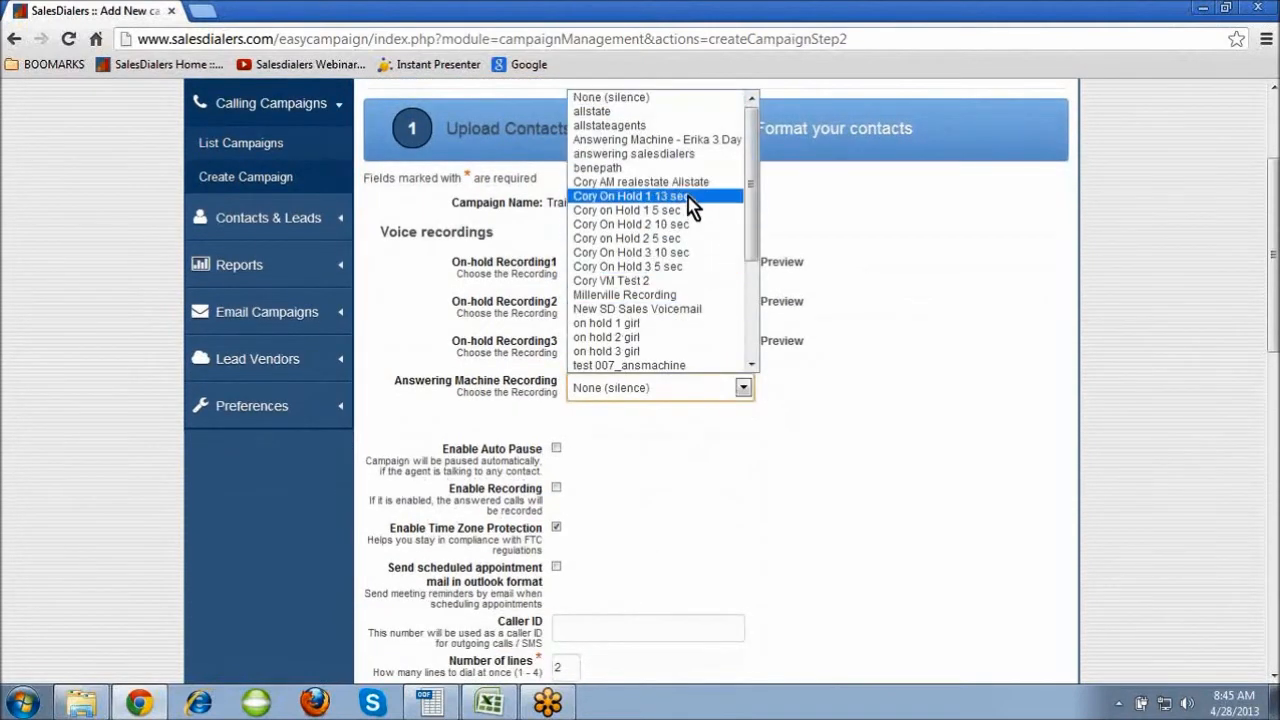
pyautogui.click(686, 156)
pyautogui.click(846, 392)
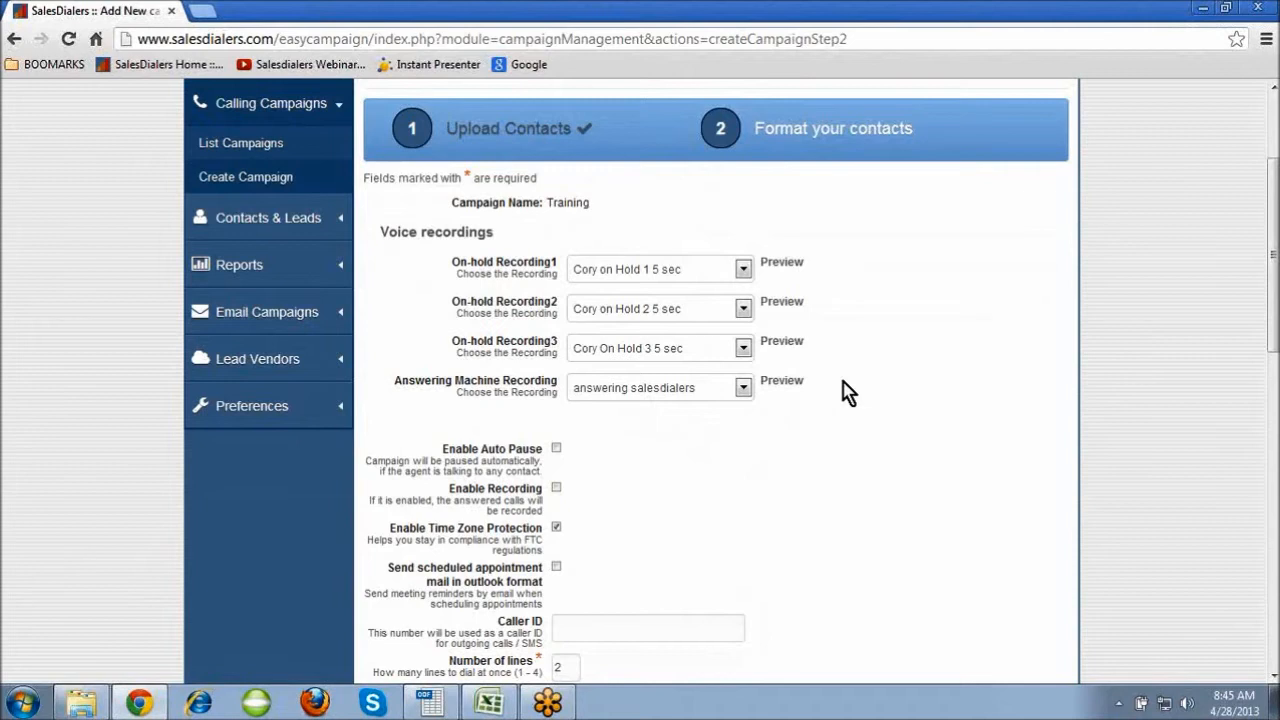
pyautogui.click(842, 383)
# - Enable auto pause, call recording and sending scheduled appointment mail in Outlook format for the campaign
pyautogui.scroll(-1, 842, 383)
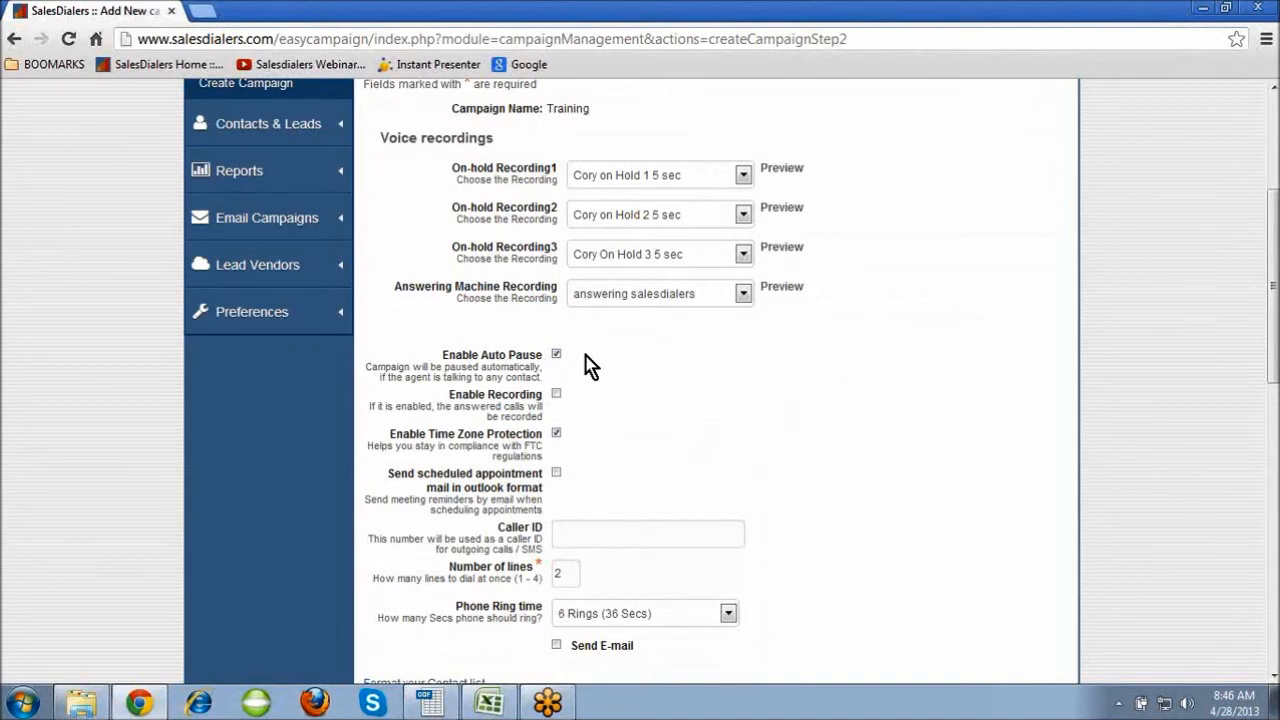
pyautogui.click(557, 394)
pyautogui.click(592, 436)
pyautogui.scroll(-1, 593, 437)
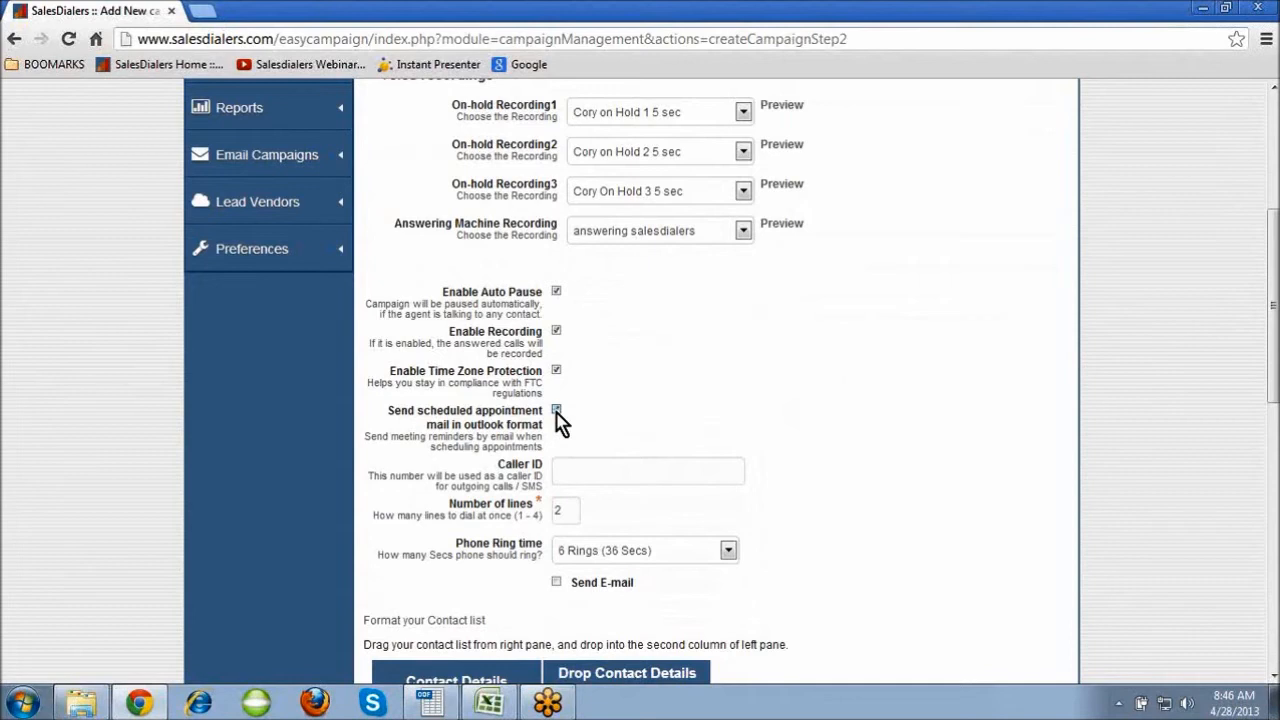
pyautogui.click(558, 411)
pyautogui.scroll(-1, 572, 410)
# - Leave the caller ID blank and the number of lines at 2, and set the phone ring time to 4 Rings (24 Secs)
pyautogui.click(567, 405)
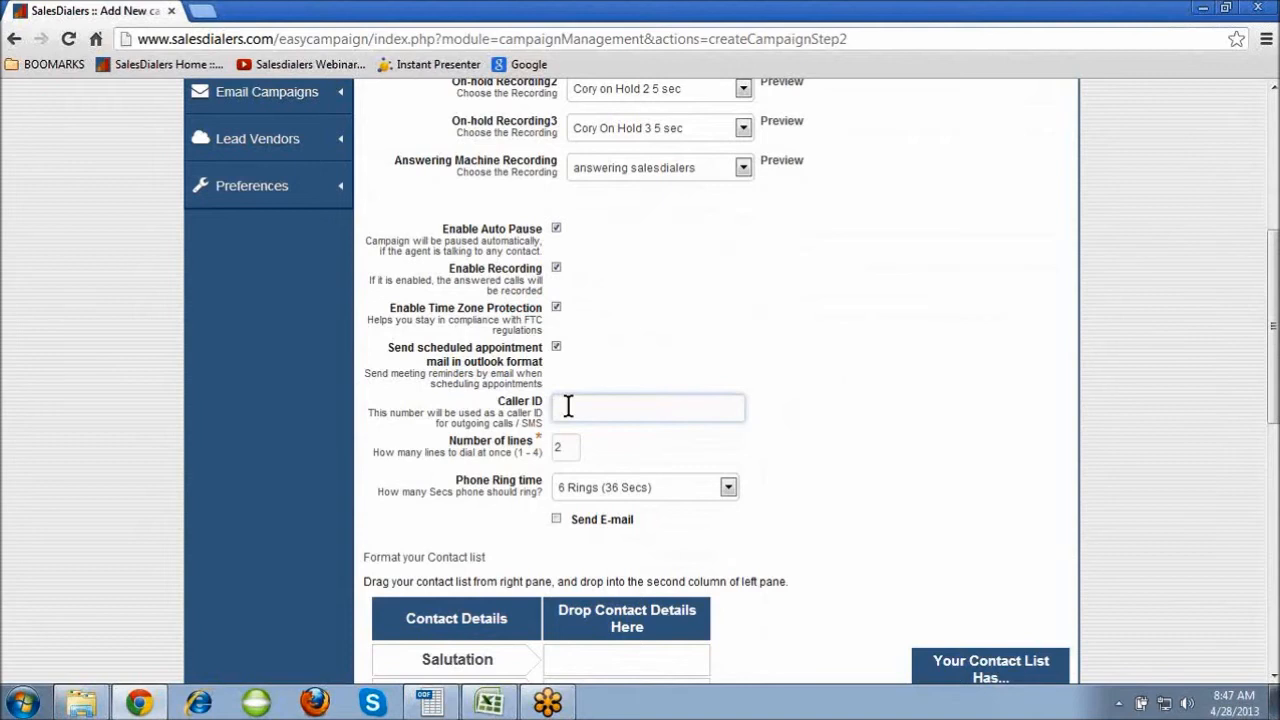
pyautogui.click(775, 412)
pyautogui.scroll(-1, 775, 415)
pyautogui.moveTo(570, 386); pyautogui.dragTo(553, 388)
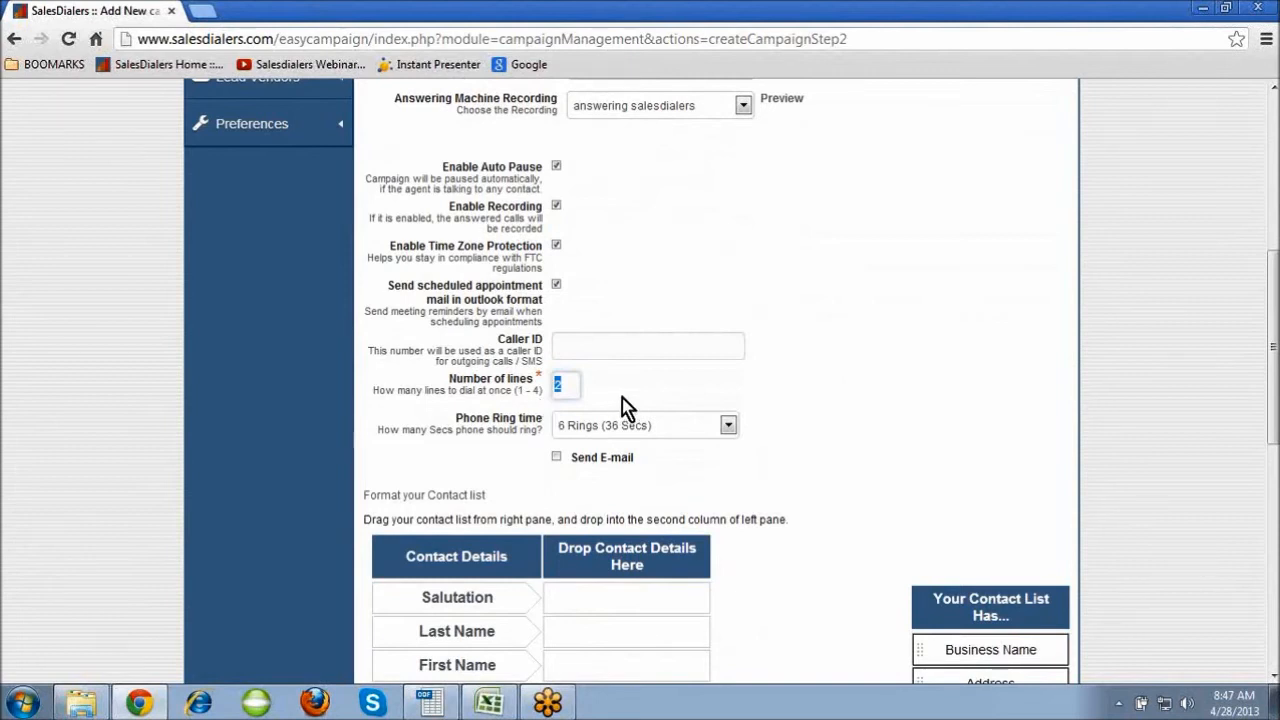
pyautogui.click(728, 425)
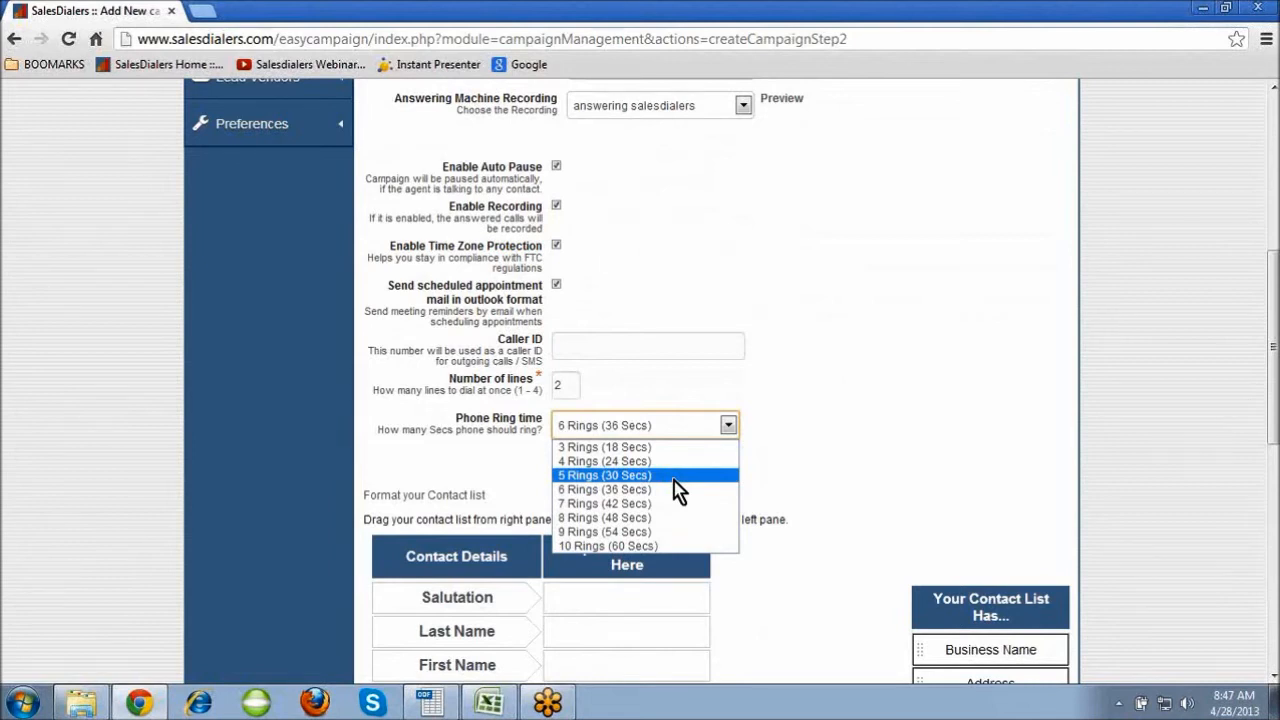
pyautogui.click(674, 486)
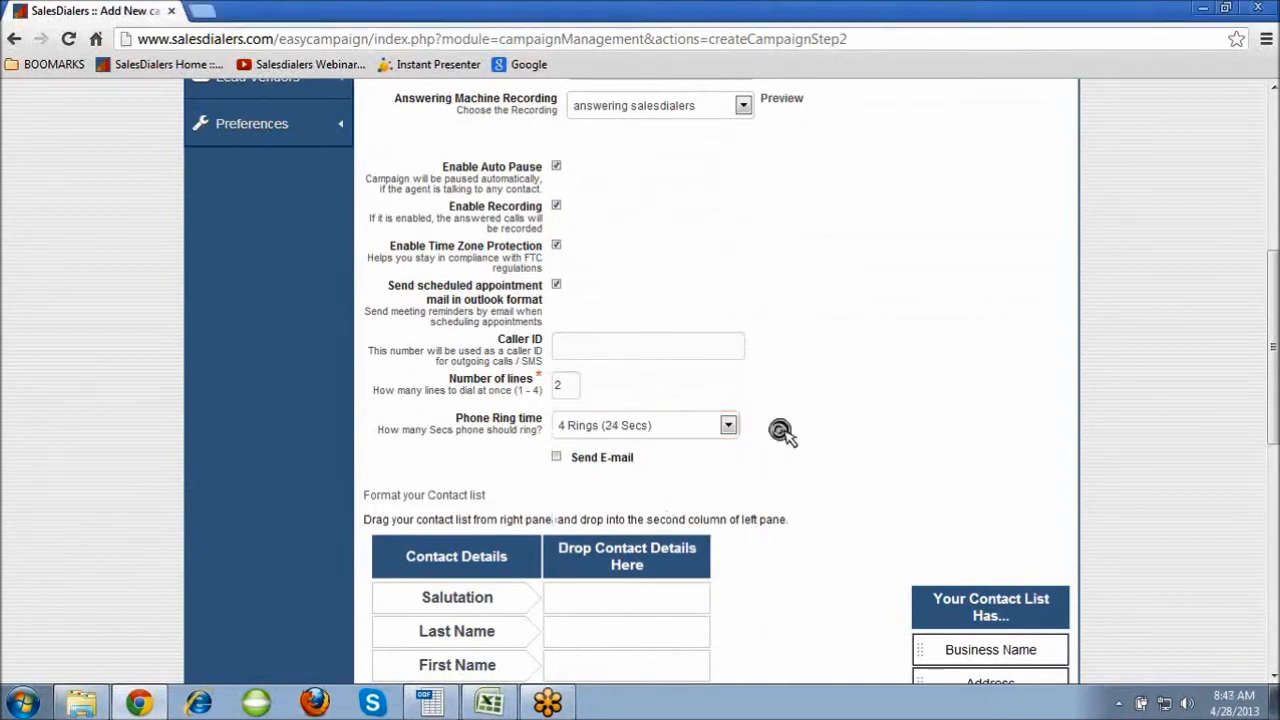
# - Enable sending e-mail for the campaign and choose the "Partnership with eBridge" template for the Single E-mail type
pyautogui.scroll(-1, 782, 440)
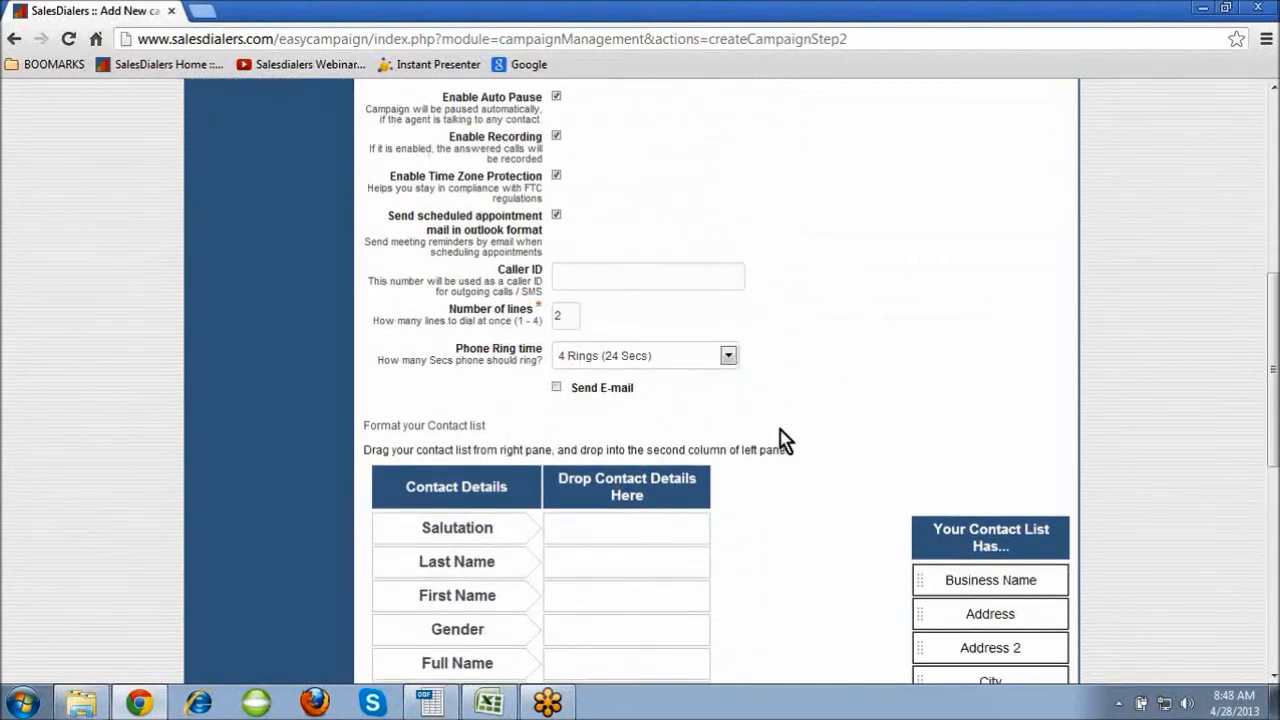
pyautogui.click(556, 389)
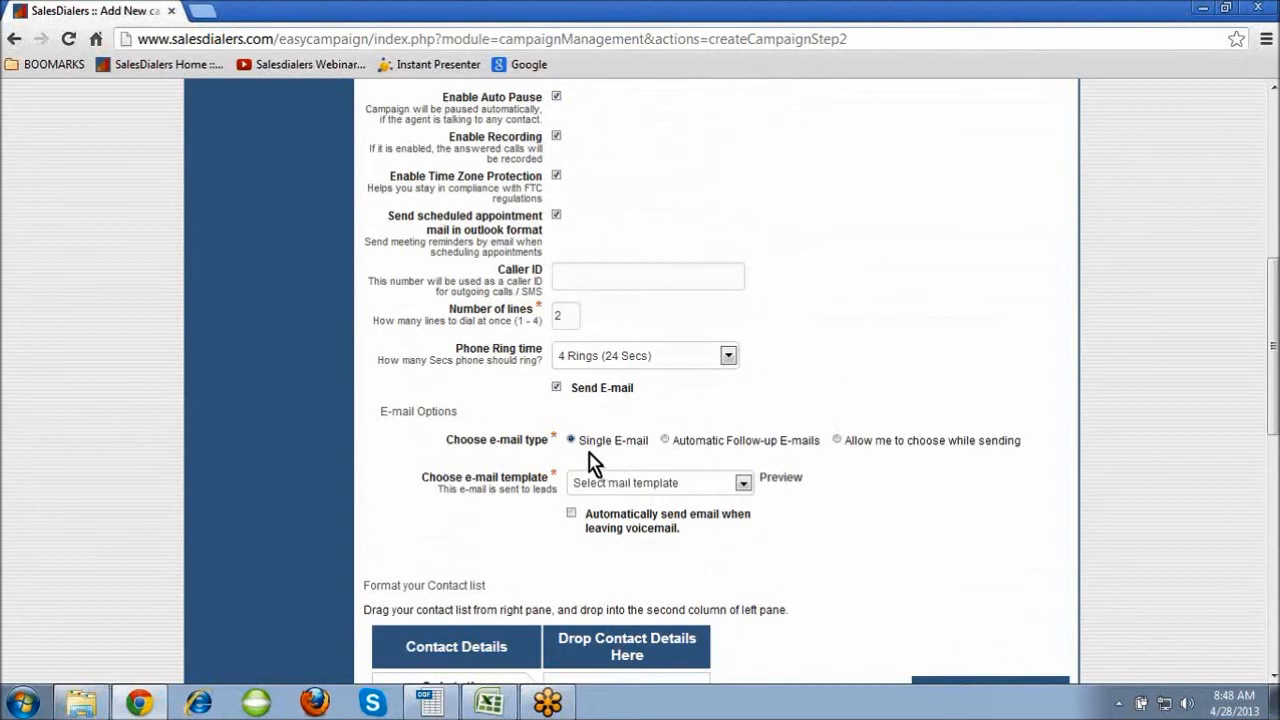
pyautogui.click(737, 486)
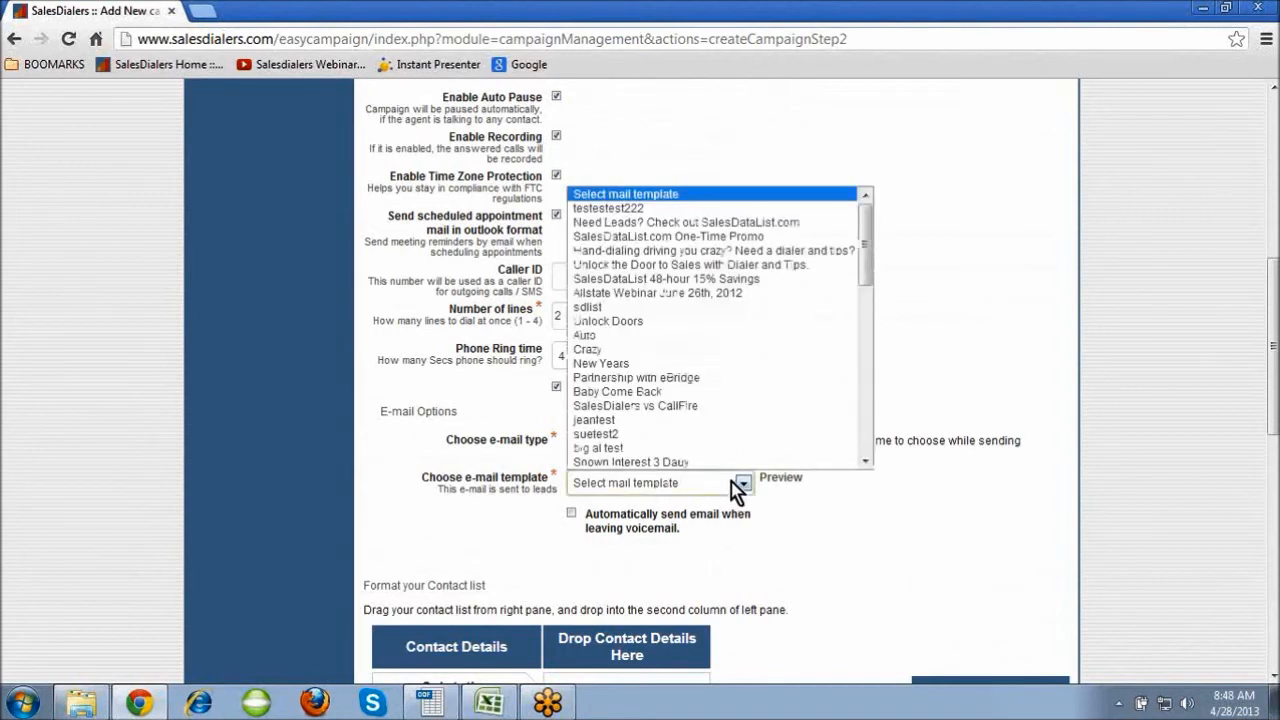
pyautogui.click(708, 379)
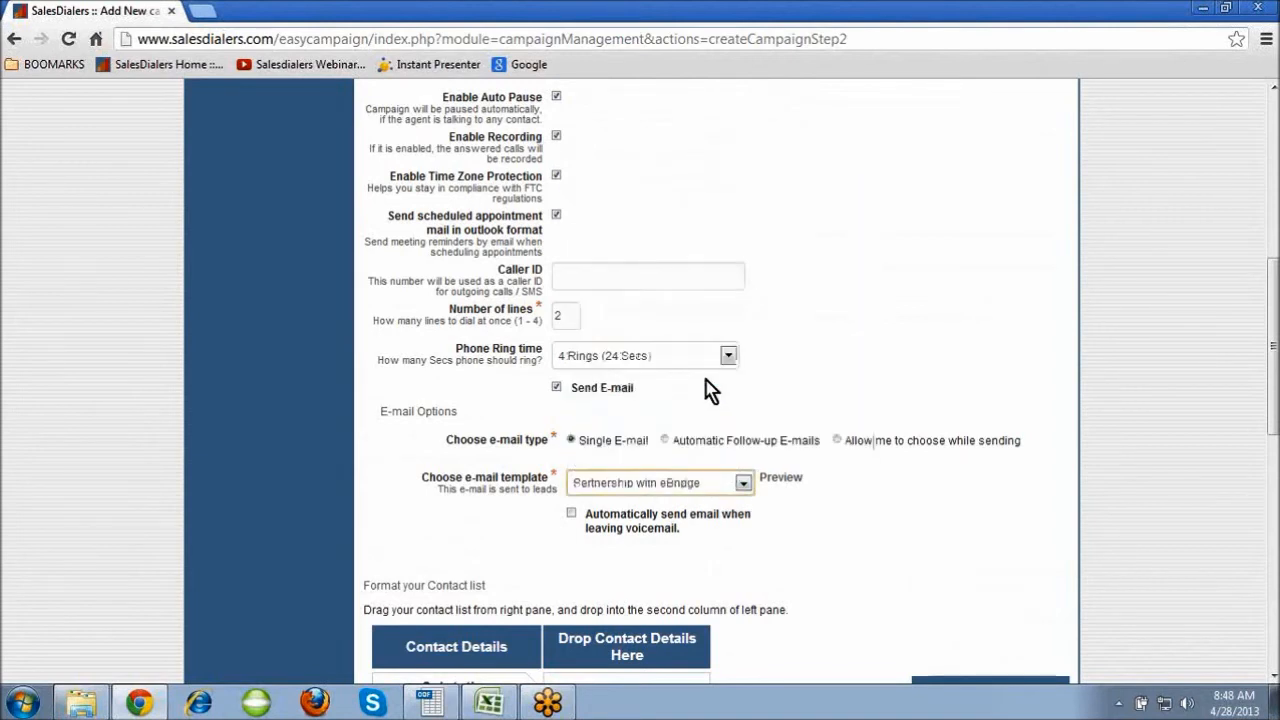
# - Set the e-mail type to "Allow me to choose while sending" and select the Need Leads, SalesDataList.com One-Time Promo and Hand-dialing templates
pyautogui.click(840, 446)
pyautogui.moveTo(712, 518); pyautogui.dragTo(708, 527)
pyautogui.hotkey('shift', 'Down')
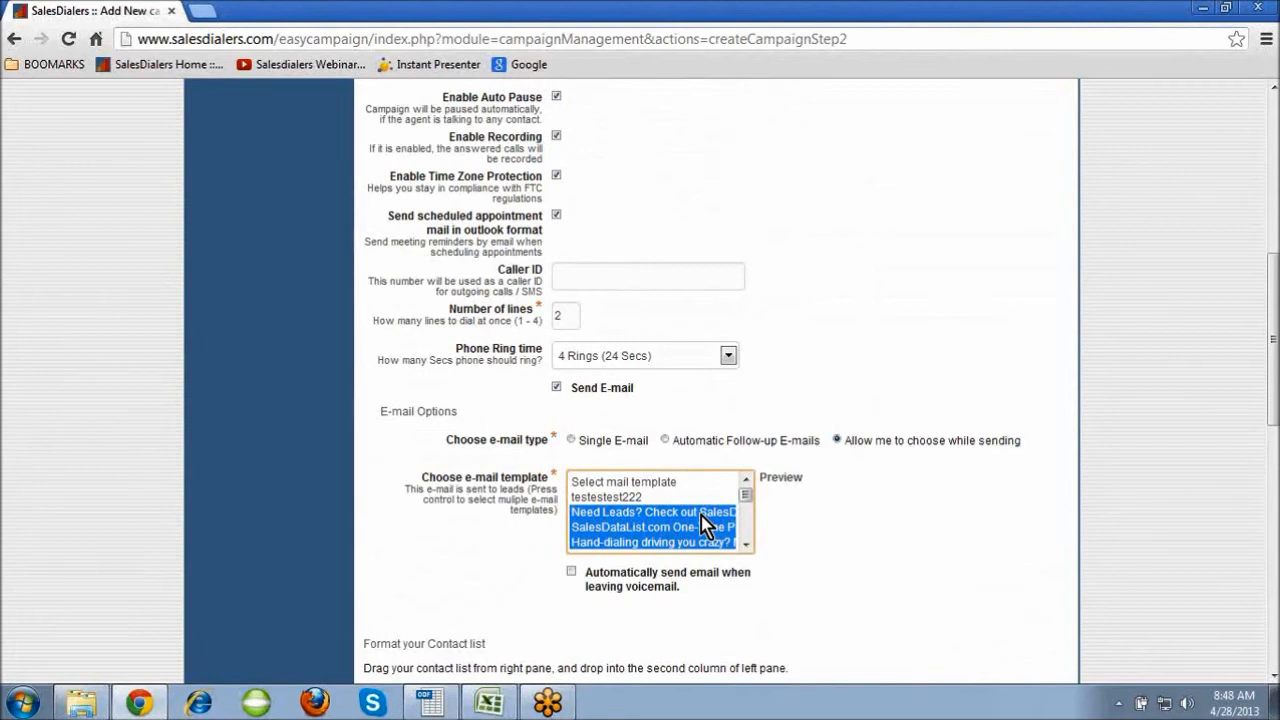
# - Switch the e-mail type to Automatic Follow-up E-mails and choose the "new insurance prospect" template
pyautogui.click(668, 452)
pyautogui.click(666, 440)
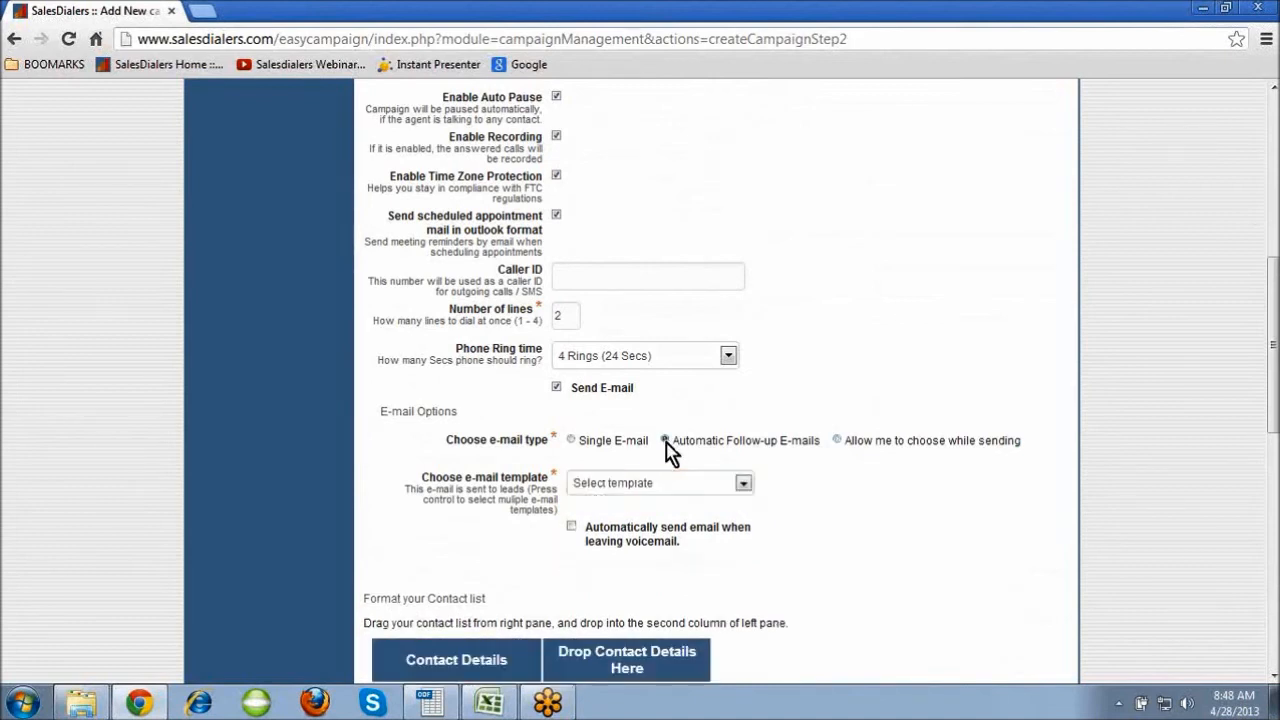
pyautogui.click(743, 485)
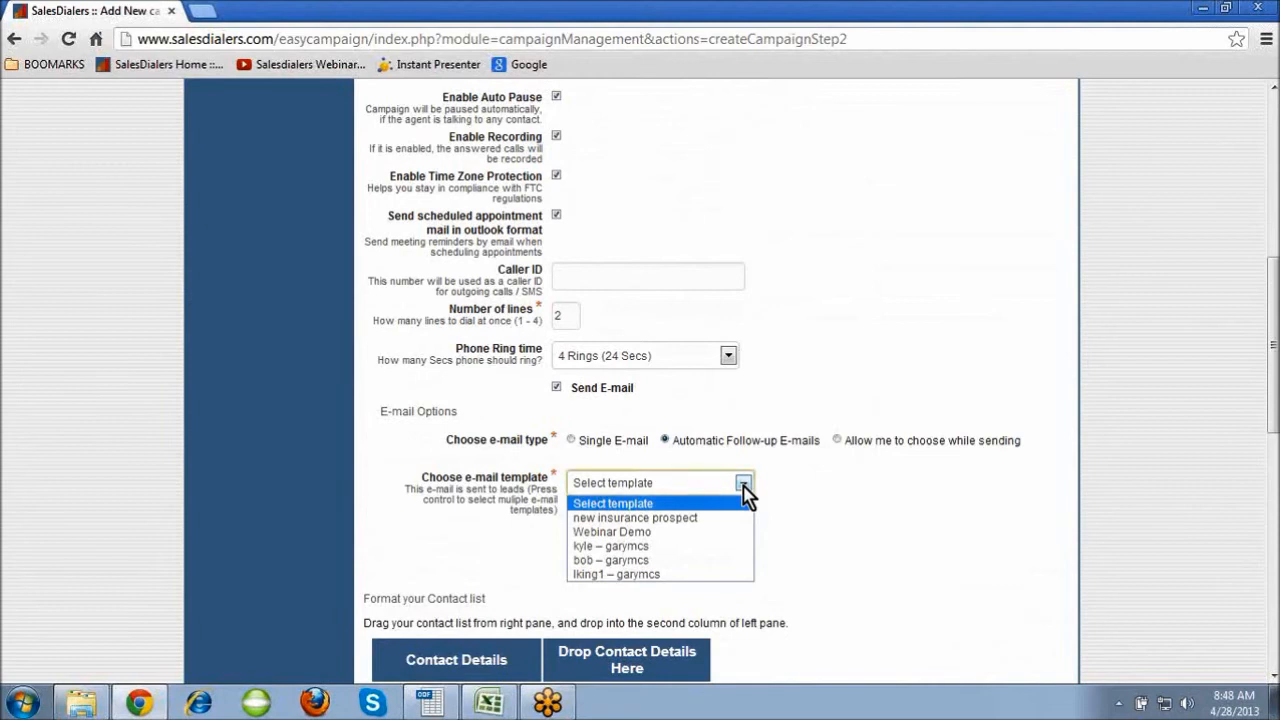
pyautogui.click(722, 518)
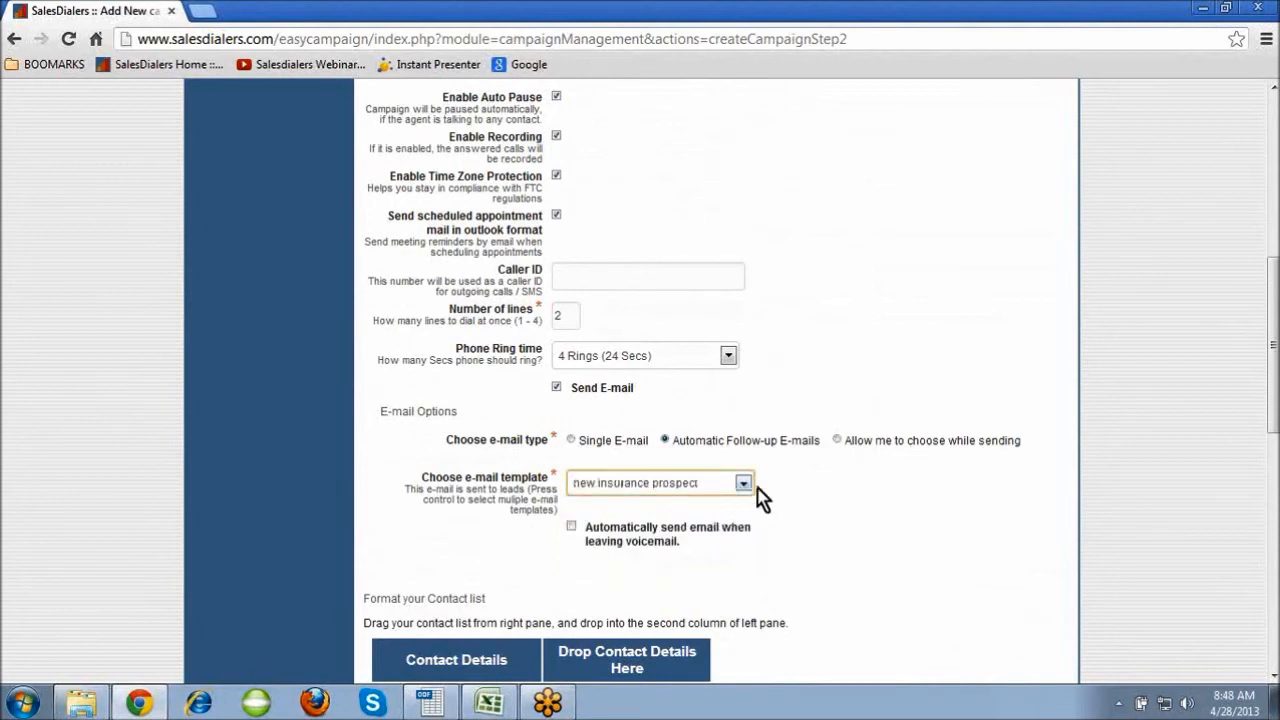
pyautogui.click(818, 471)
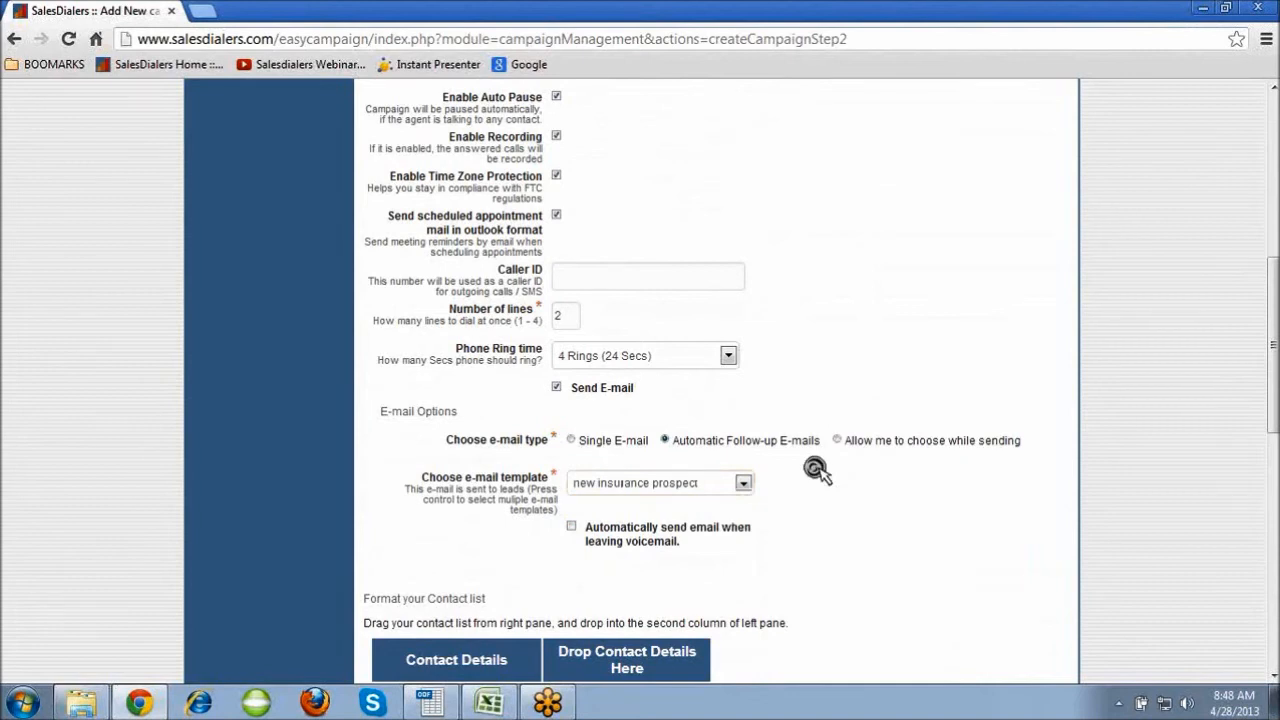
# - Enable automatically sending an e-mail when leaving voicemail and choose the "New Years" template for it
pyautogui.scroll(-3, 818, 471)
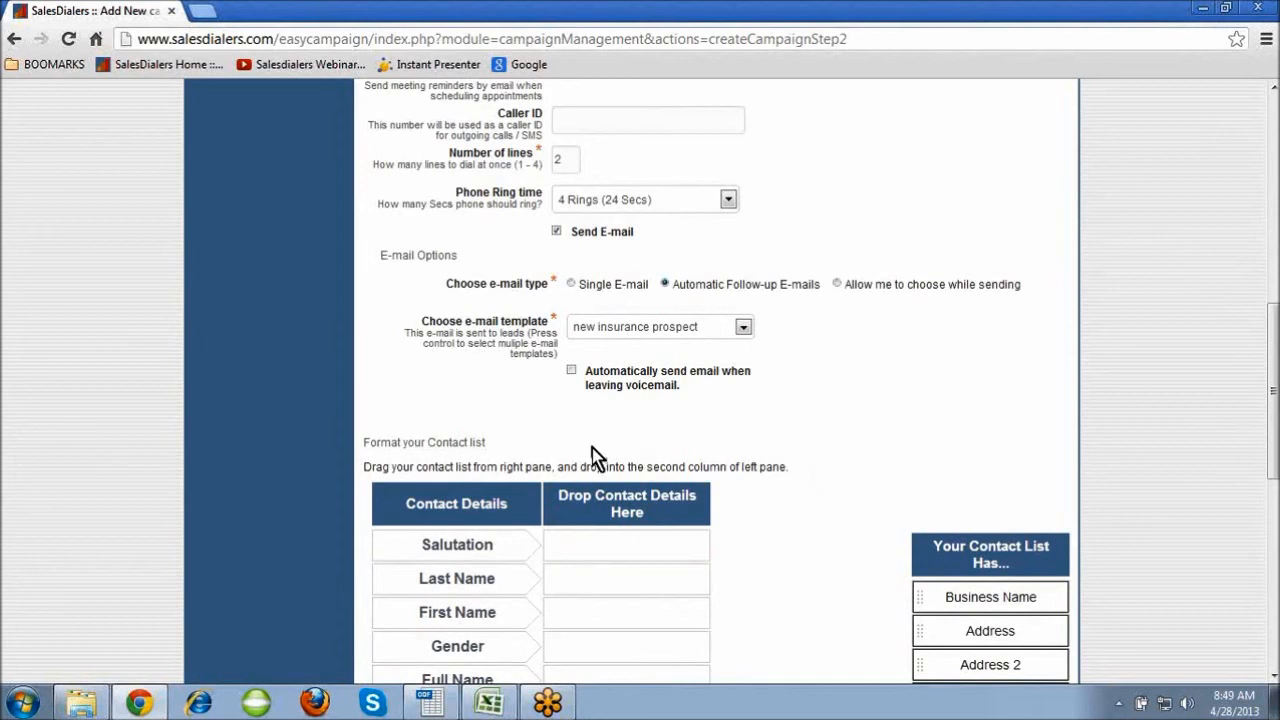
pyautogui.click(571, 372)
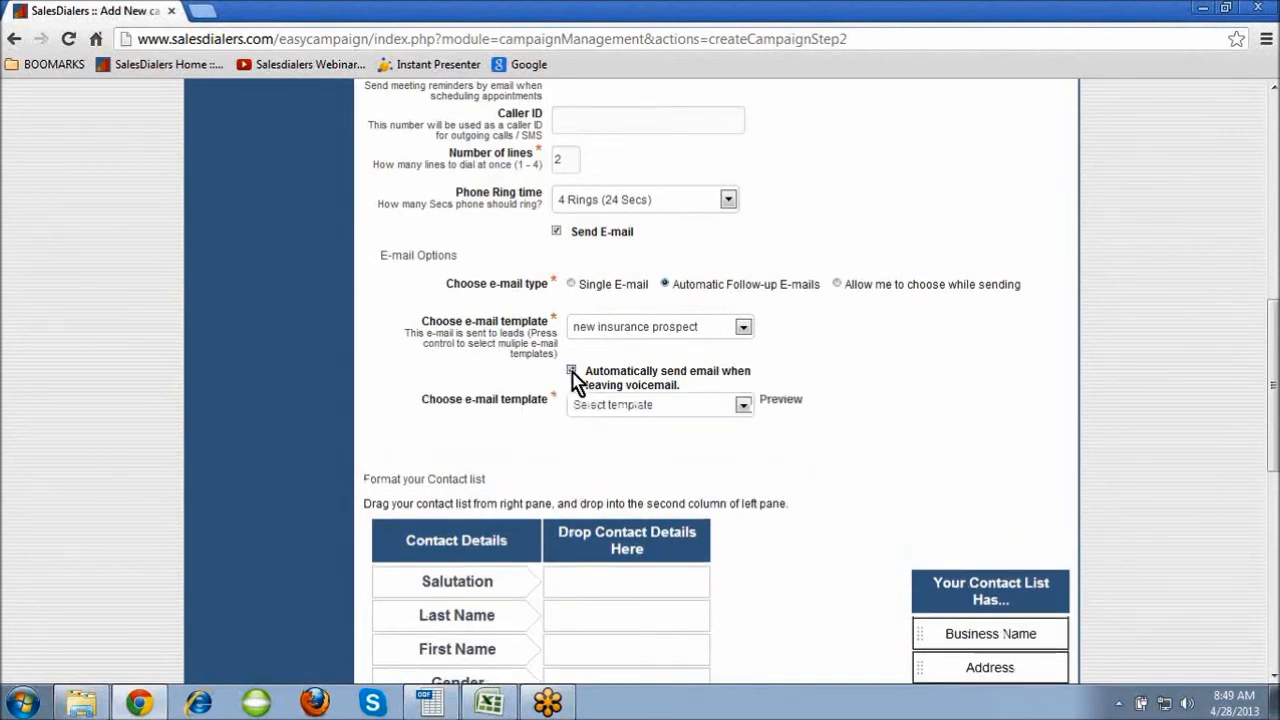
pyautogui.click(743, 405)
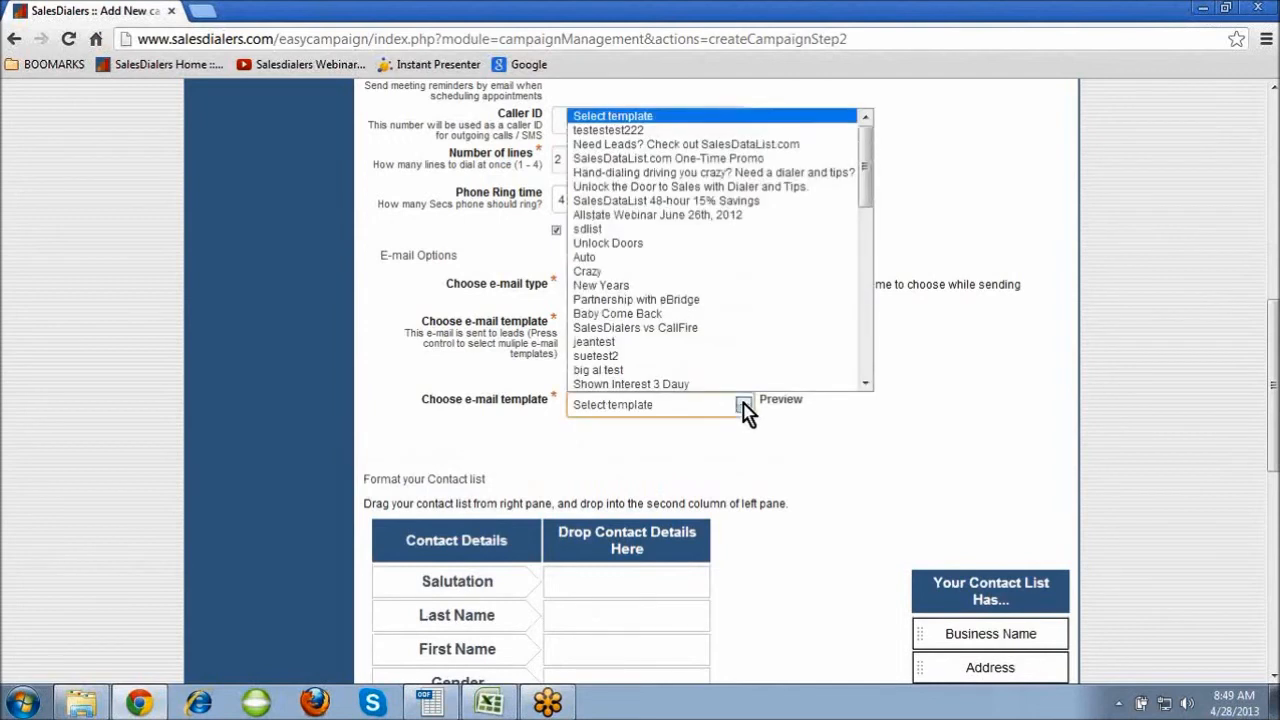
pyautogui.click(658, 289)
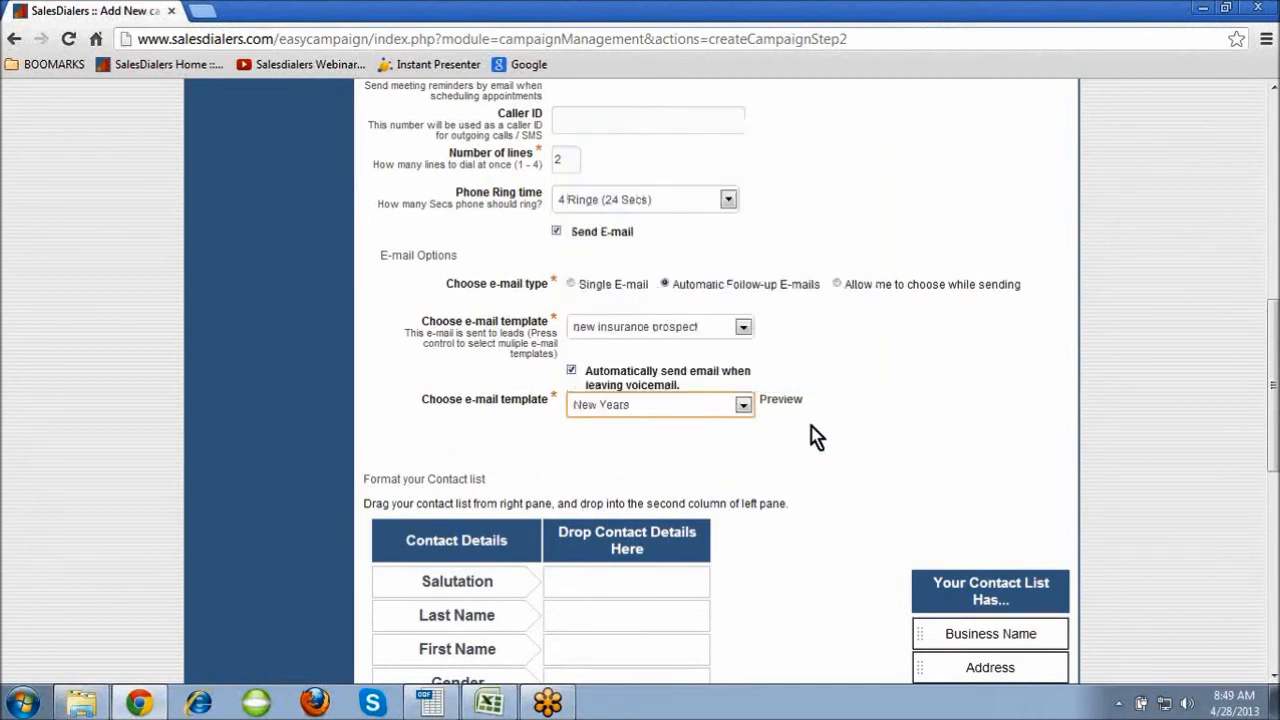
pyautogui.click(838, 463)
# - Map the contact list's Business Name to Company, Phone Number to Primary Phone and E-Mail to E-mail
pyautogui.scroll(-2, 835, 458)
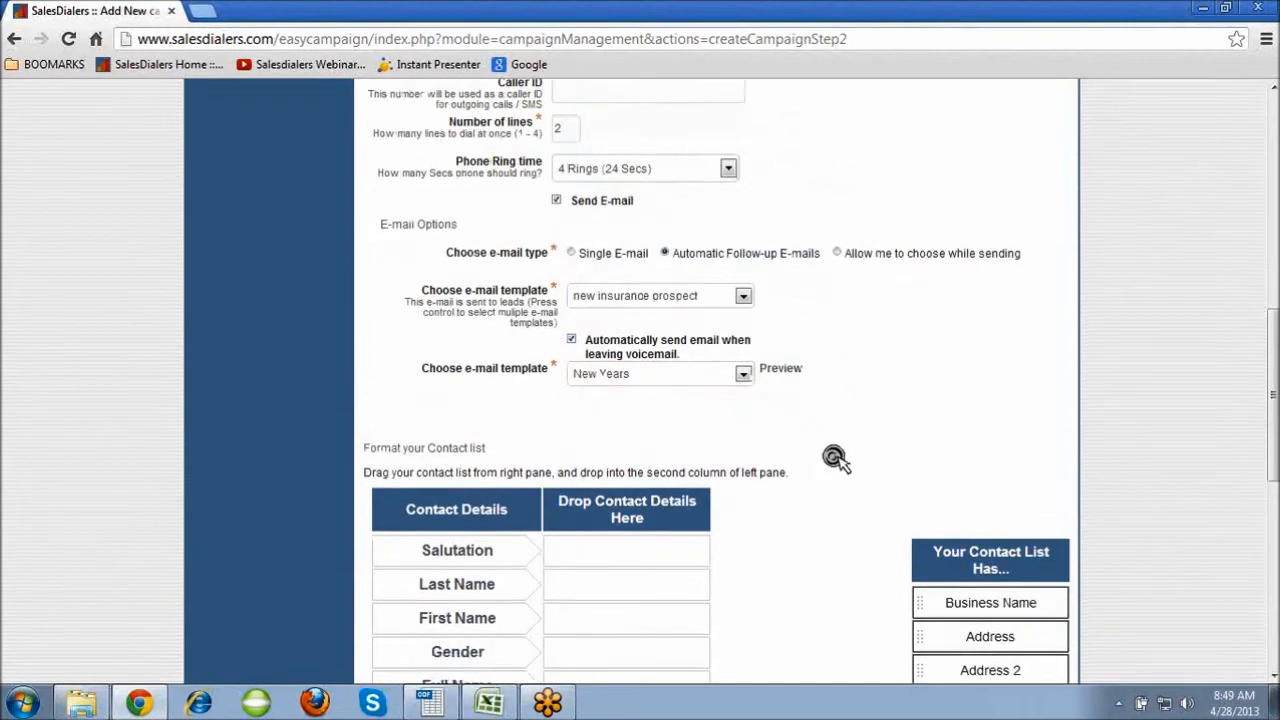
pyautogui.scroll(-1, 835, 458)
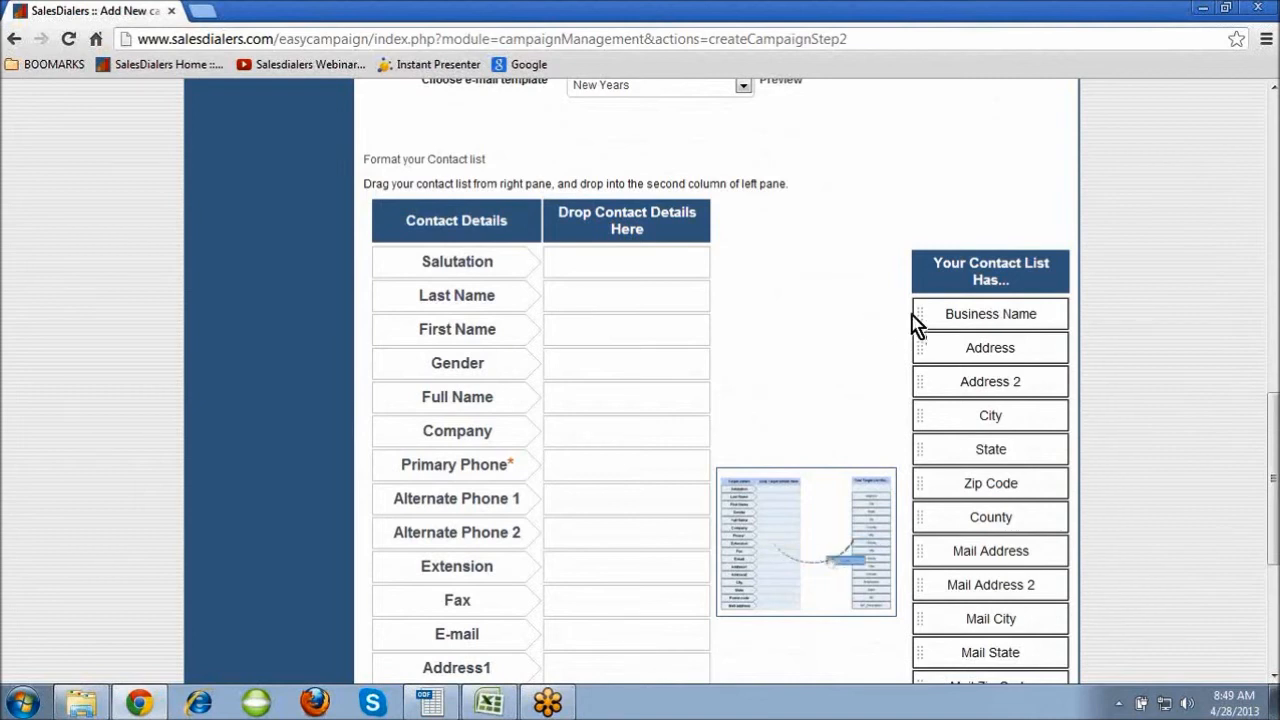
pyautogui.moveTo(954, 314); pyautogui.dragTo(634, 436)
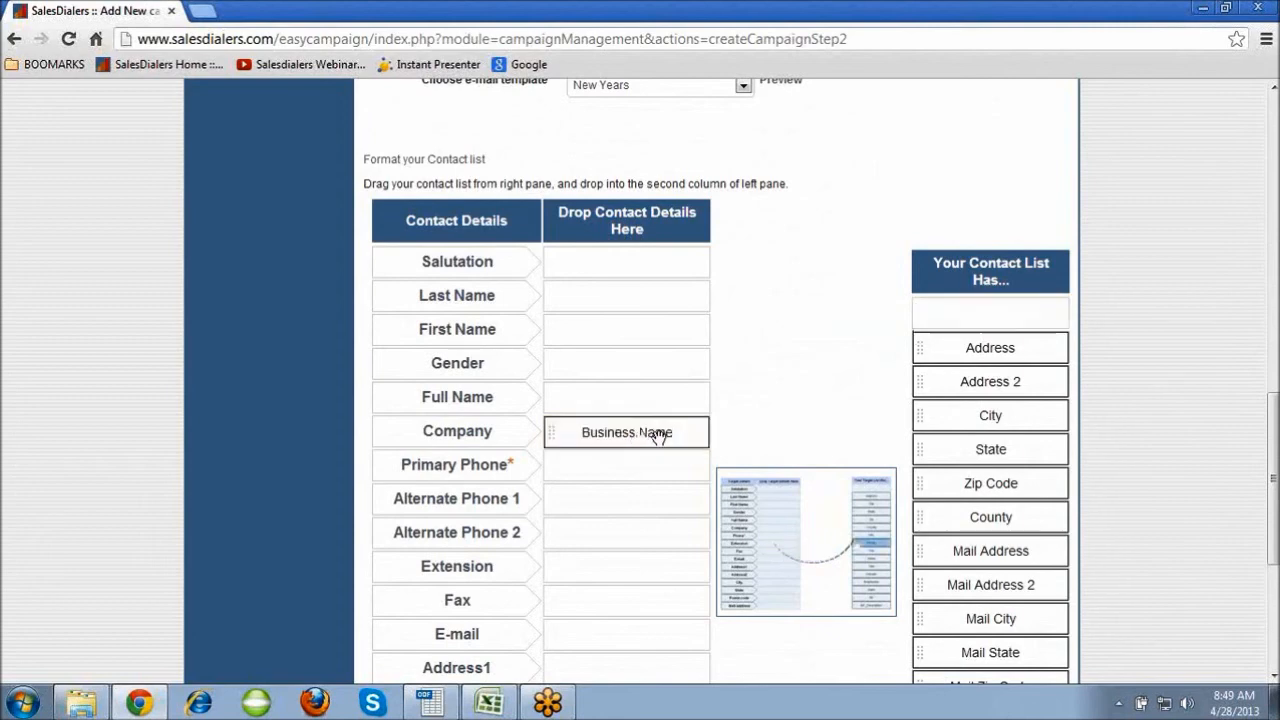
pyautogui.scroll(-3, 803, 423)
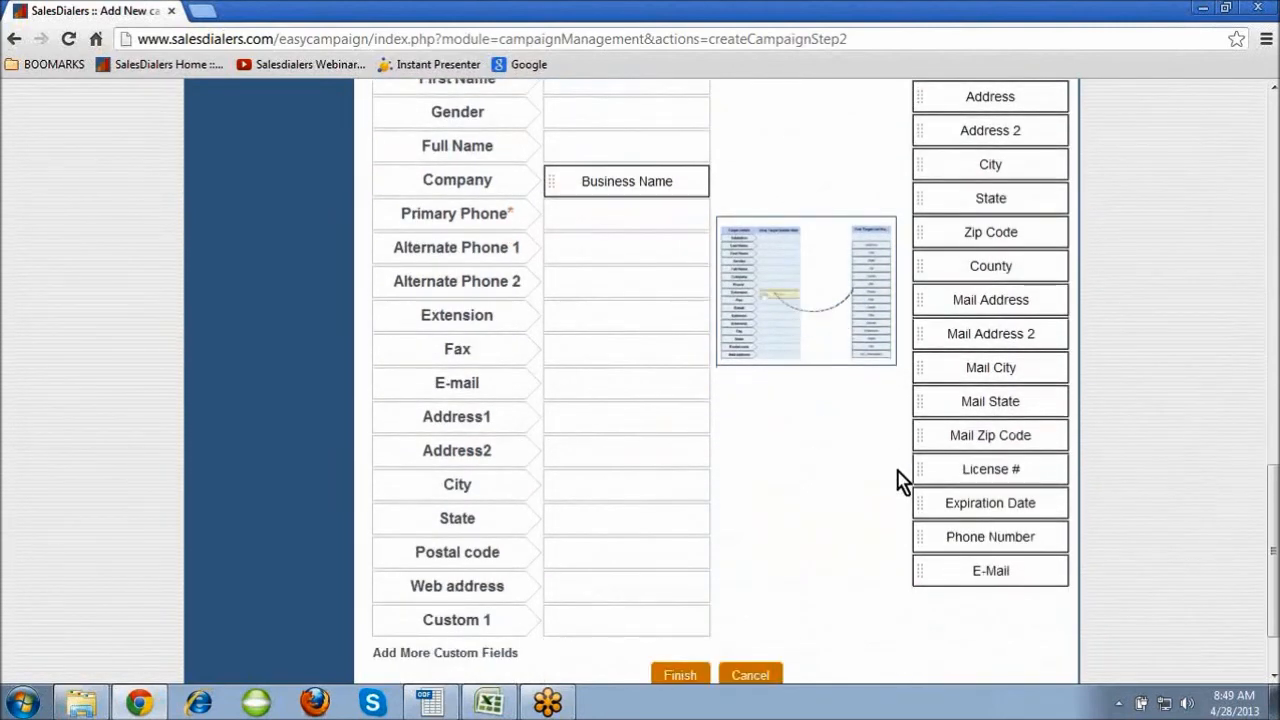
pyautogui.moveTo(965, 536); pyautogui.dragTo(640, 222)
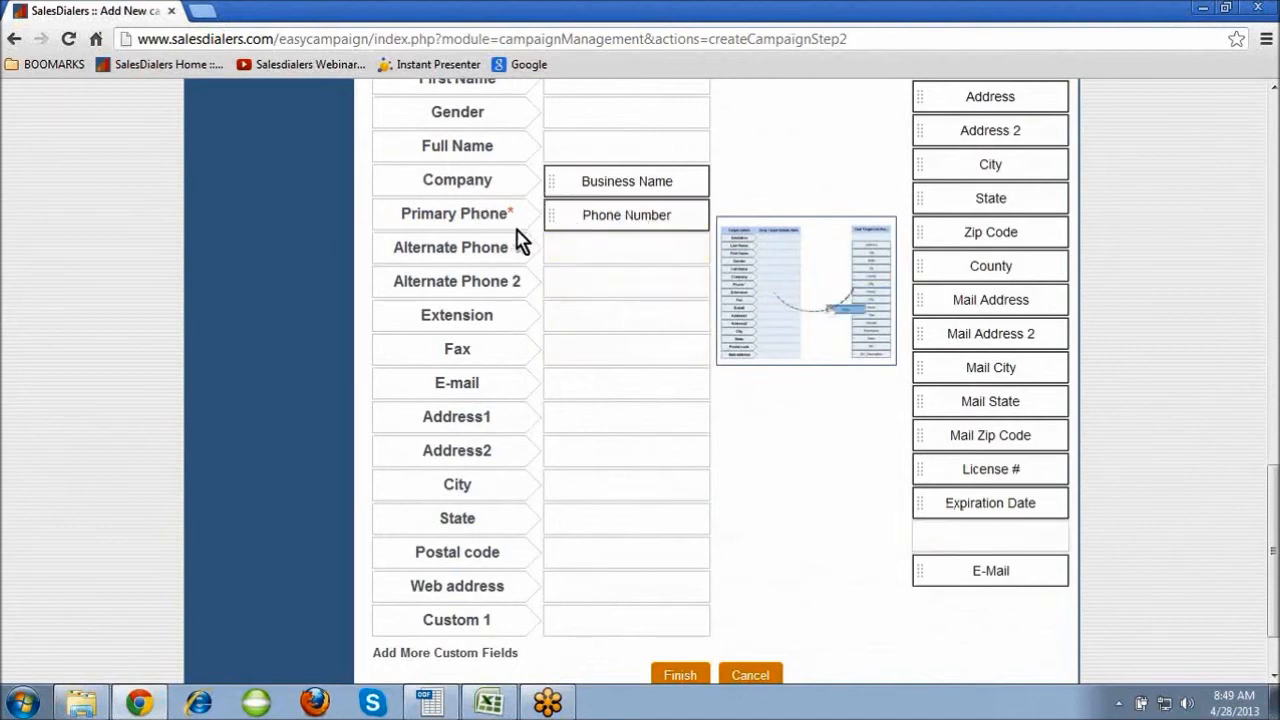
pyautogui.moveTo(922, 568); pyautogui.dragTo(640, 386)
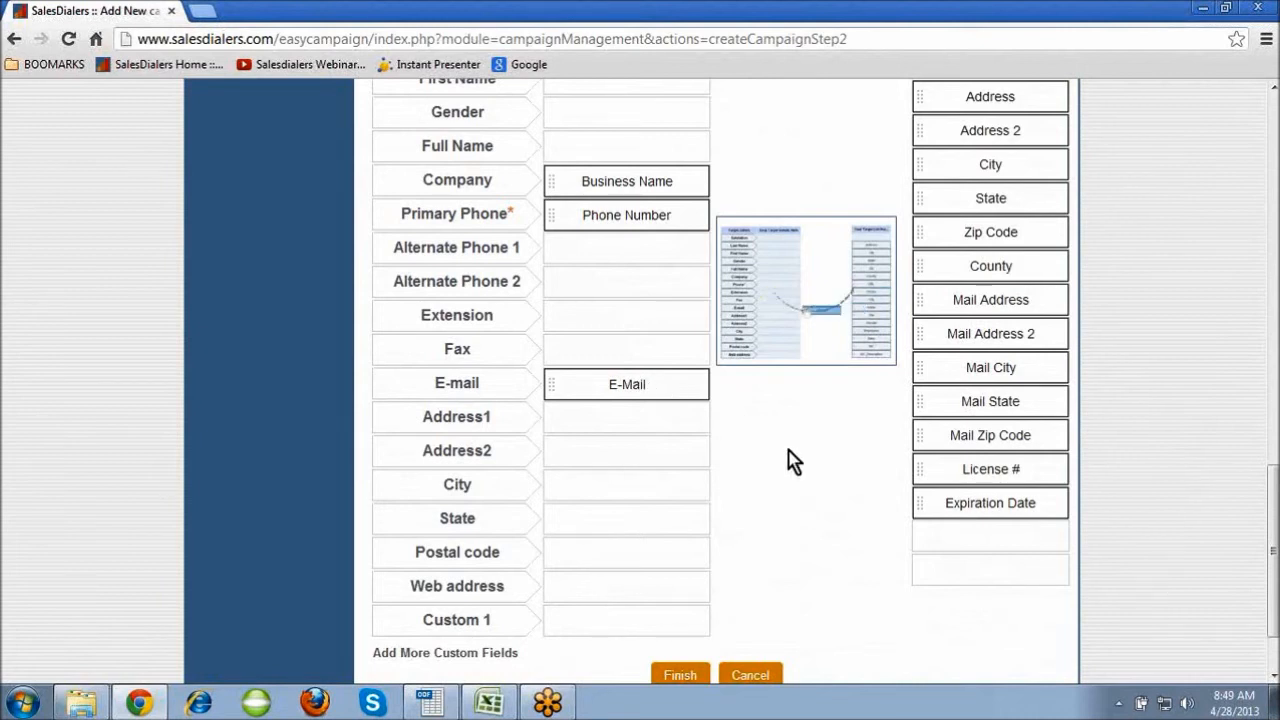
# - Add more custom fields to the contact details and name the first two DOB and Home Value
pyautogui.scroll(-1, 790, 460)
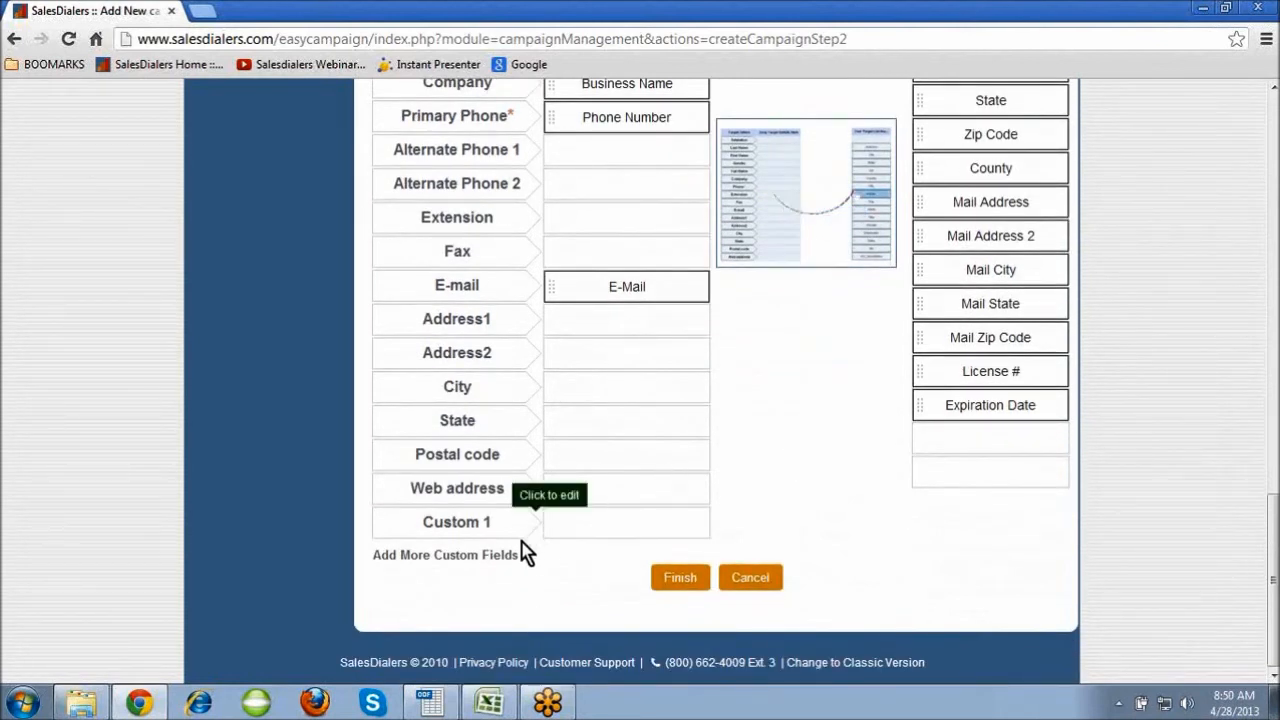
pyautogui.click(487, 555)
pyautogui.click(486, 520)
pyautogui.write('DOB')
pyautogui.click(485, 559)
pyautogui.write('Home Value')
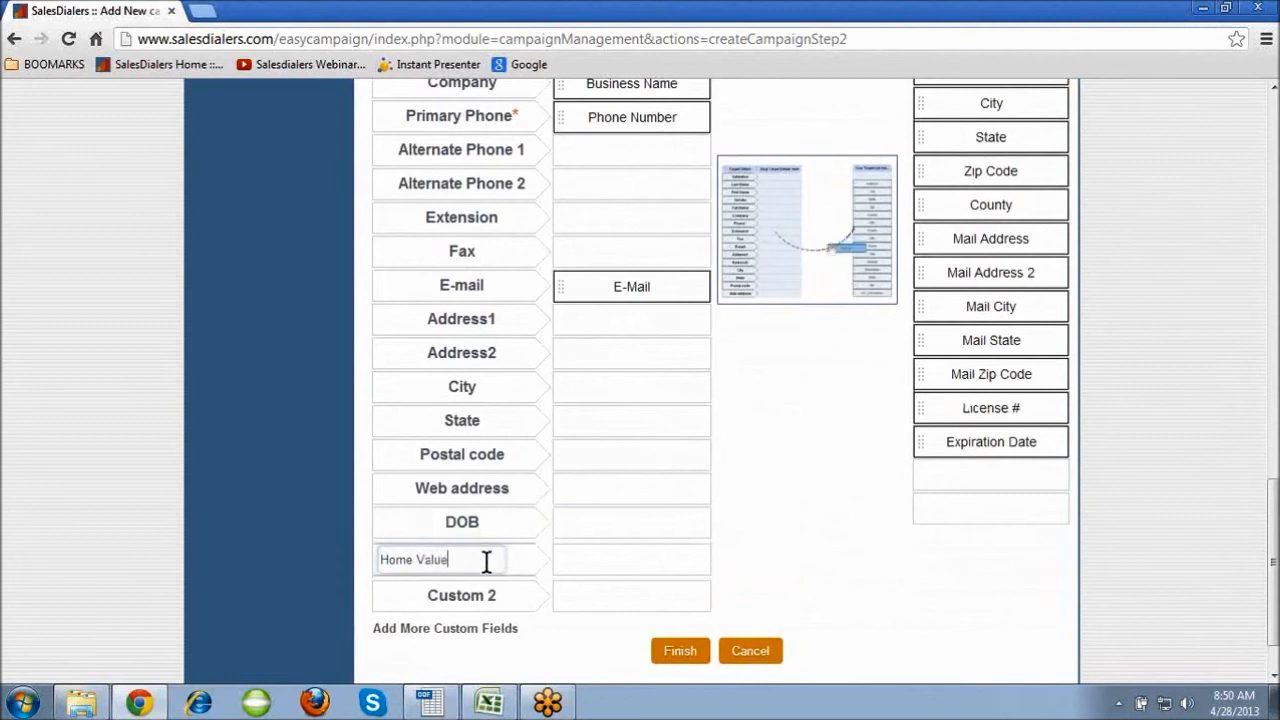
# - Name the last custom contact field Sales Volume
pyautogui.click(500, 593)
pyautogui.write('Sl')
pyautogui.write('a')
pyautogui.press('BackSpace')
pyautogui.press('BackSpace')
pyautogui.write('ales Volume')
pyautogui.press('Return')
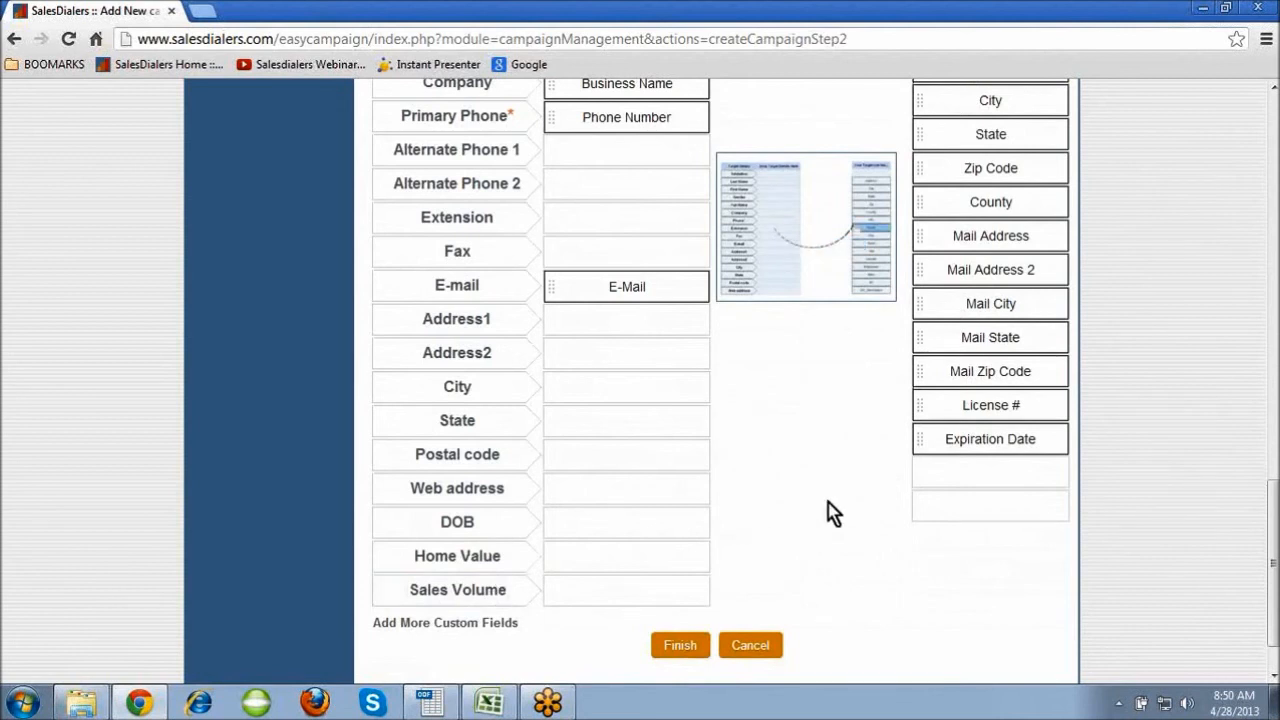
# - Cancel the campaign setup and return to the campaign overview
pyautogui.scroll(-1, 833, 512)
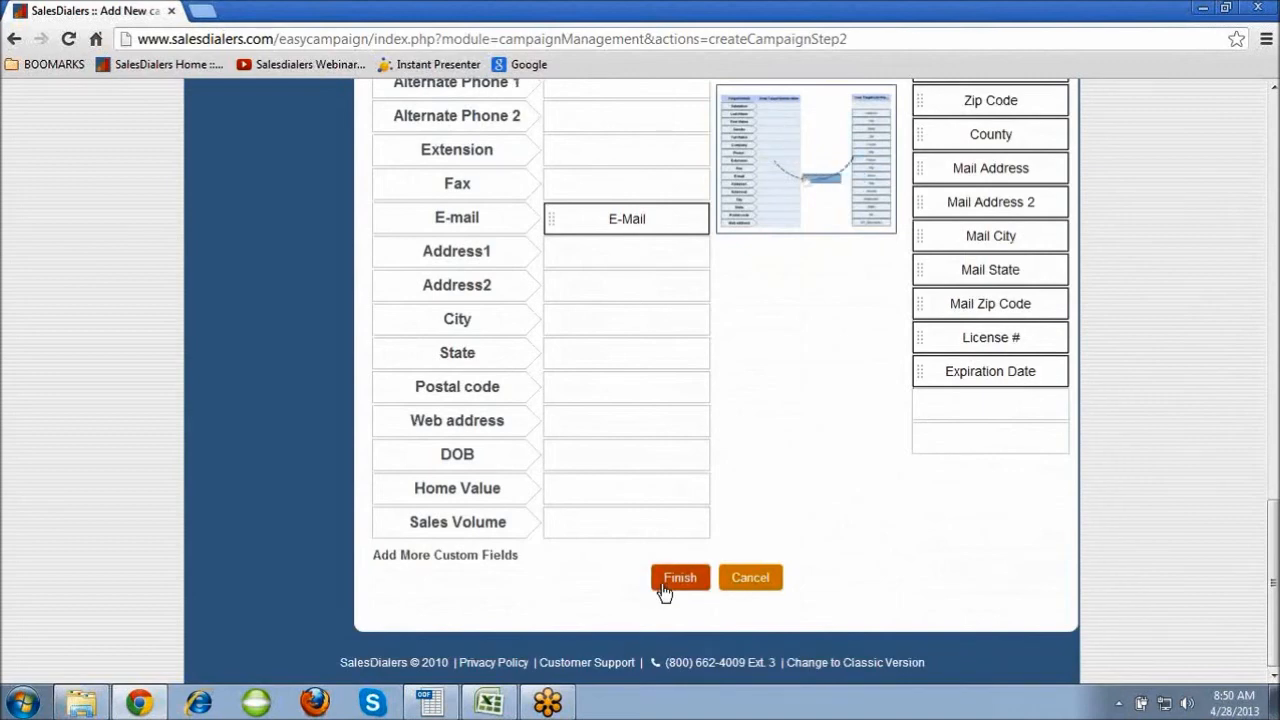
pyautogui.click(758, 582)
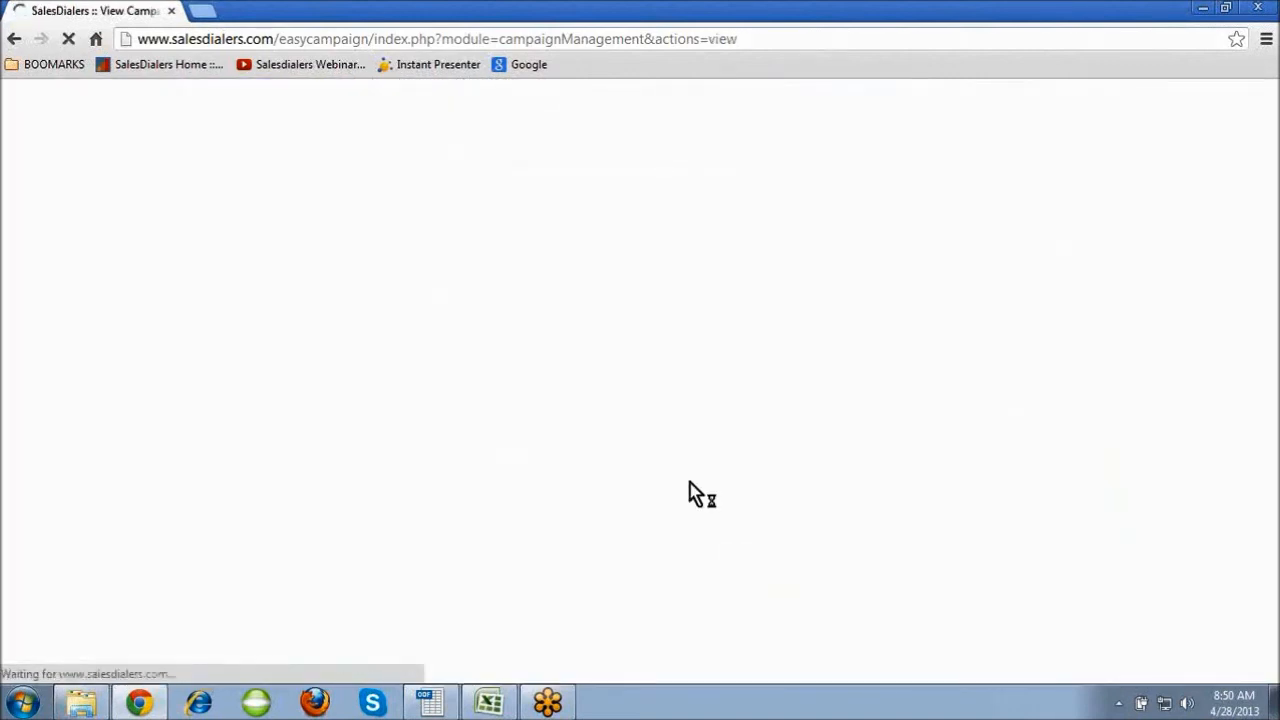